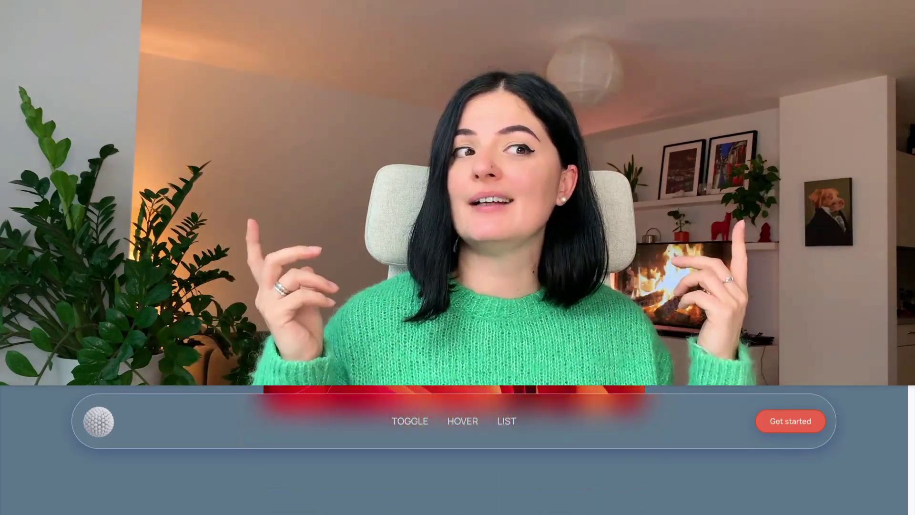
# Step: Hide the Navigator and collapse the widget panel to preview the page full width
pyautogui.scroll(3, 458, 453)
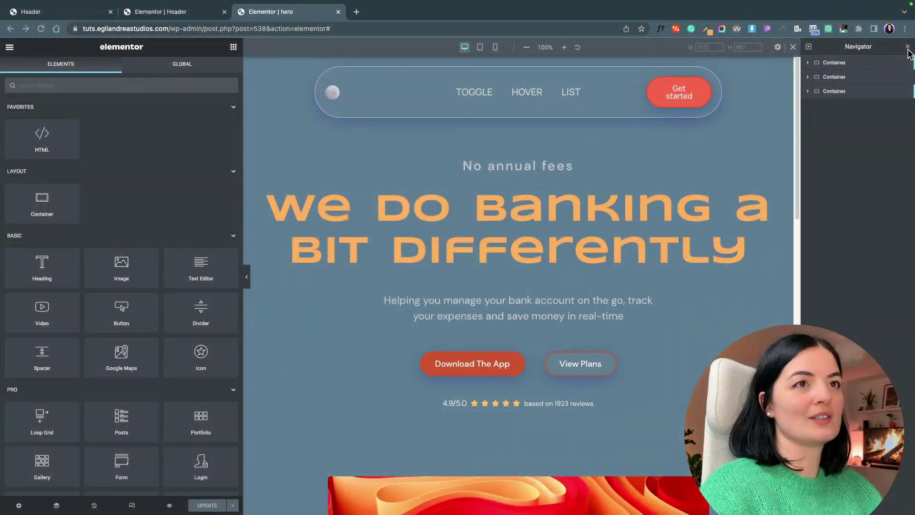
pyautogui.click(909, 47)
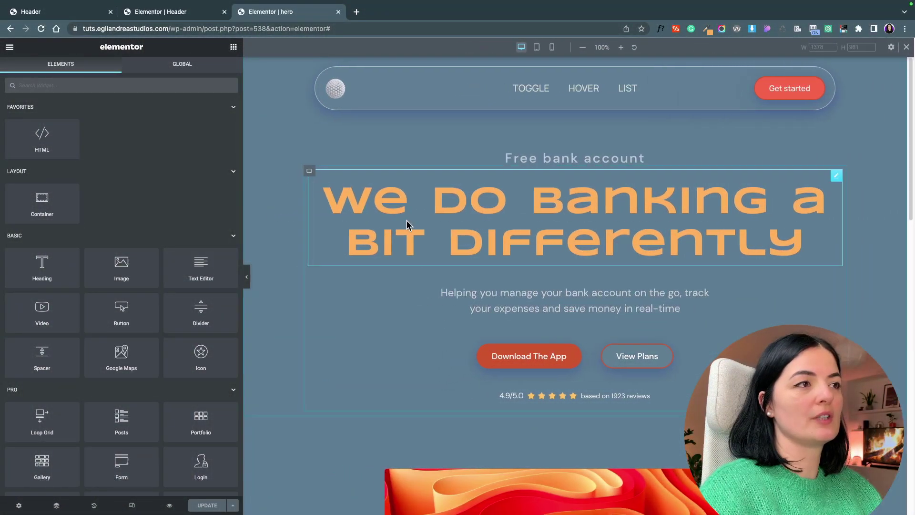
pyautogui.click(246, 276)
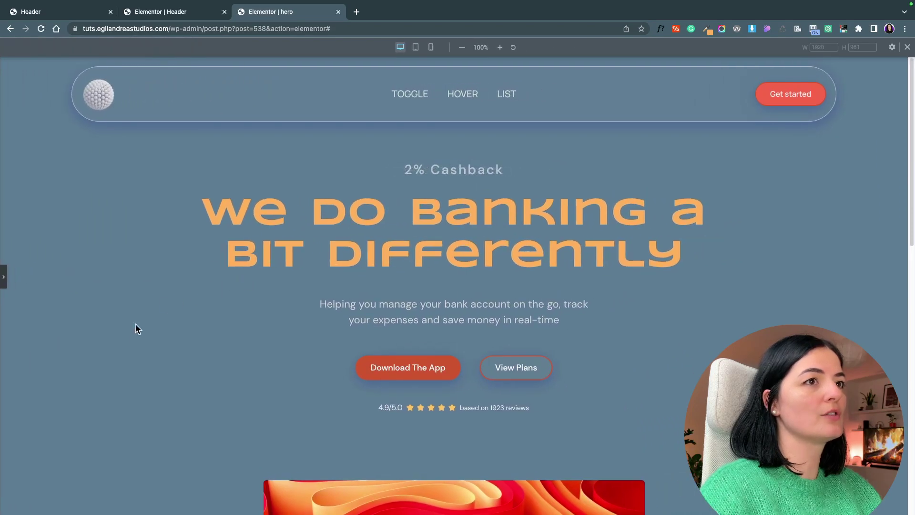
# Step: Scroll the hero page to check the sticky frosted nav bar staying over the content
pyautogui.scroll(-4, 132, 334)
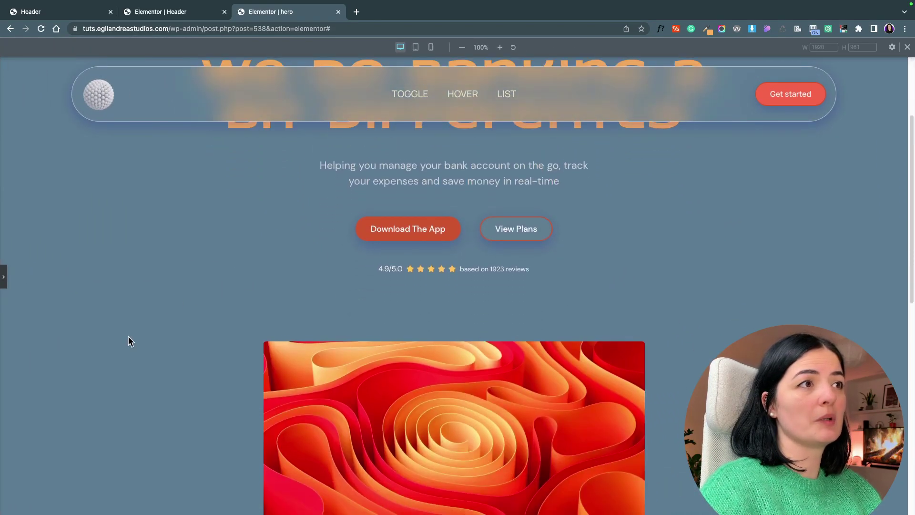
pyautogui.scroll(-3, 128, 337)
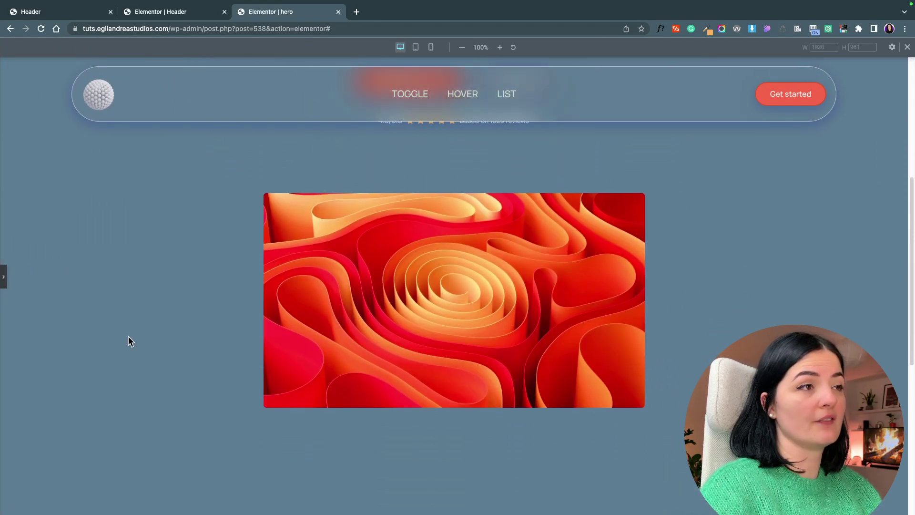
pyautogui.scroll(-3, 128, 337)
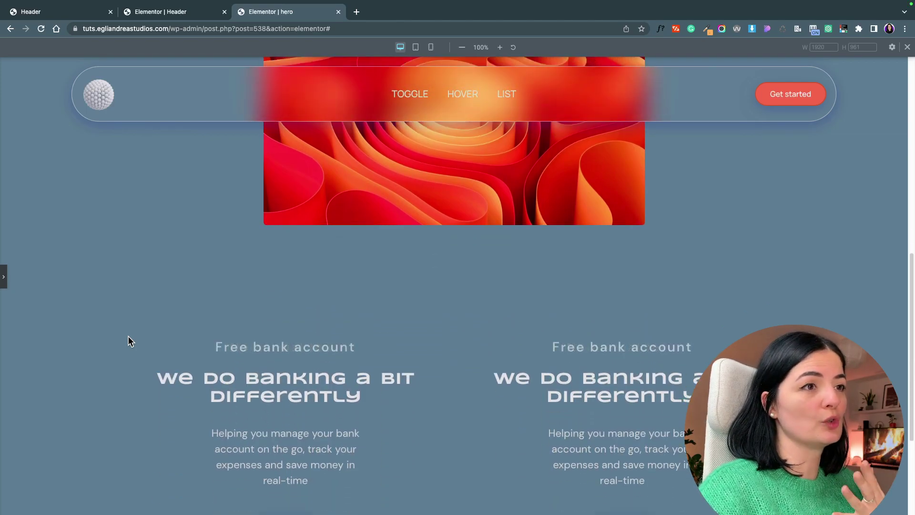
pyautogui.scroll(-3, 129, 340)
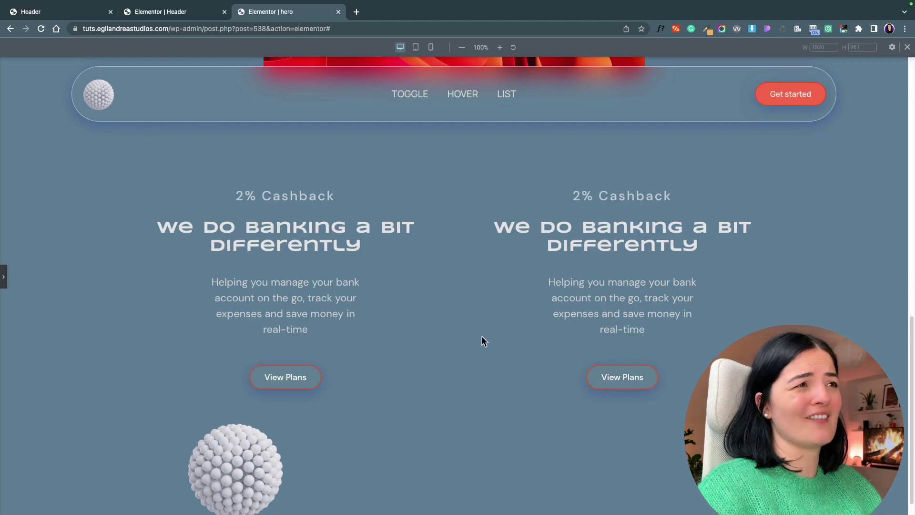
pyautogui.scroll(4, 482, 336)
pyautogui.scroll(7, 481, 336)
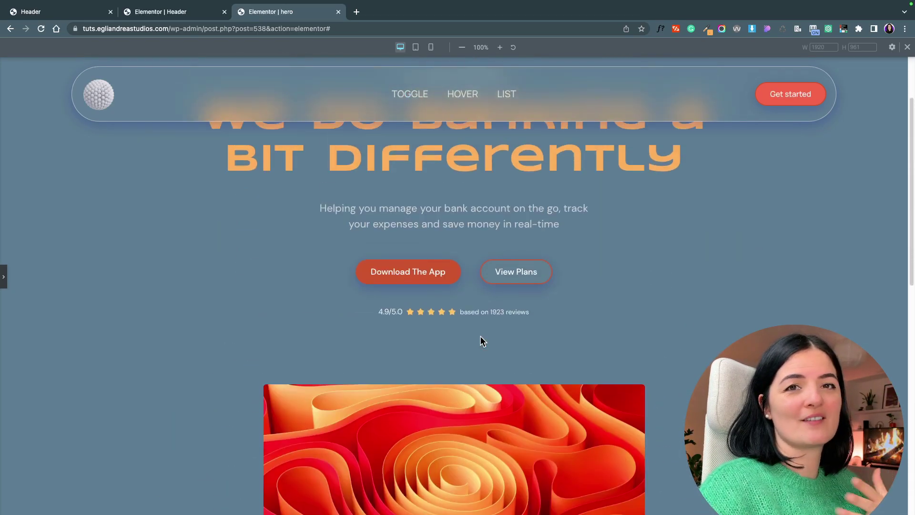
pyautogui.scroll(-2, 480, 336)
pyautogui.scroll(2, 479, 335)
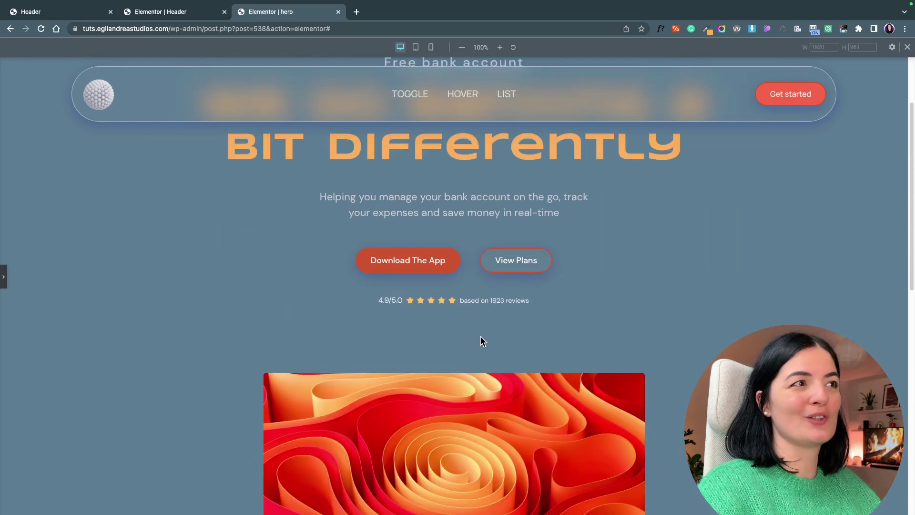
pyautogui.scroll(-1, 480, 336)
pyautogui.scroll(-10, 479, 336)
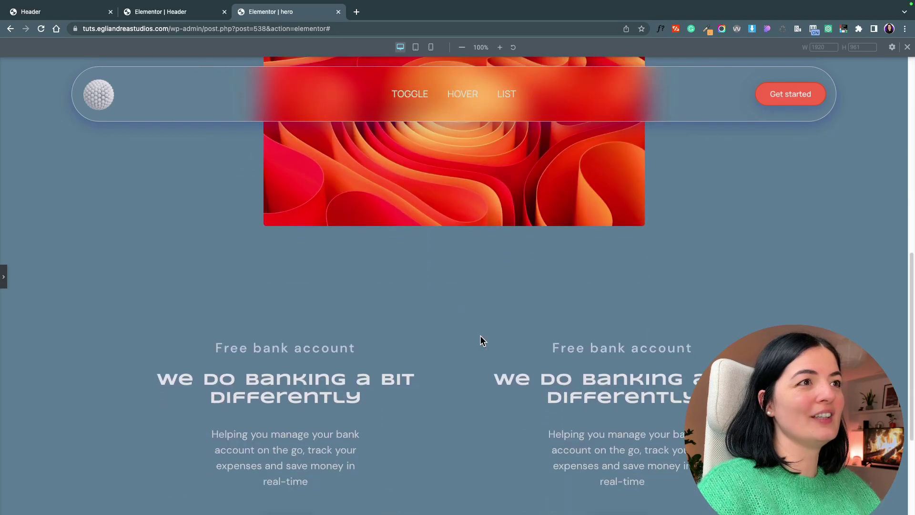
pyautogui.scroll(1, 480, 337)
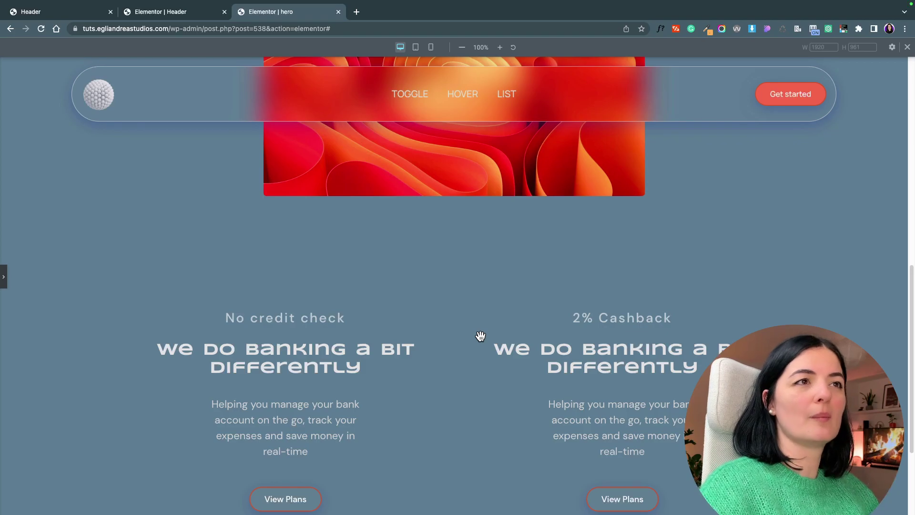
pyautogui.scroll(-3, 481, 336)
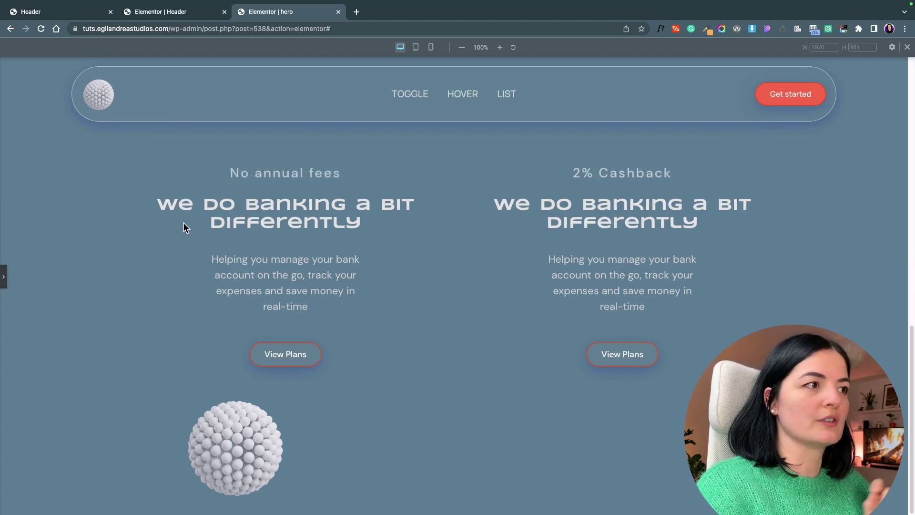
pyautogui.click(415, 47)
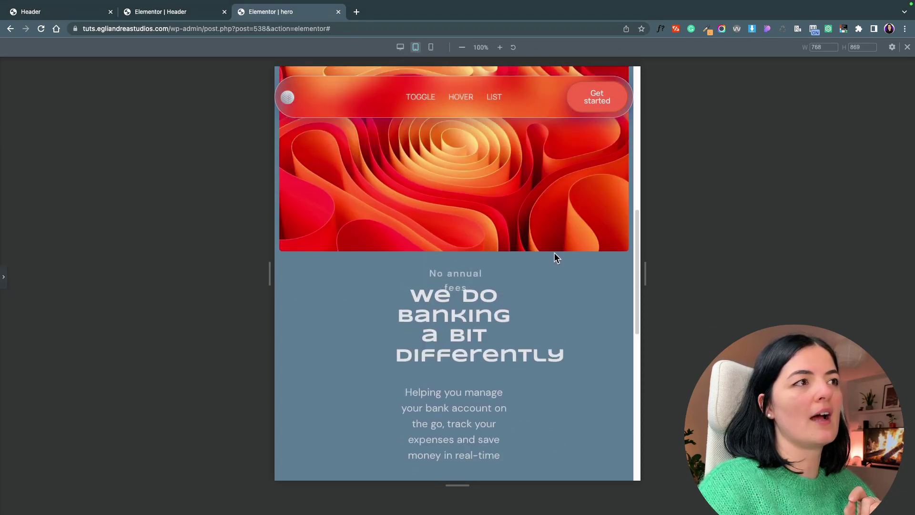
pyautogui.scroll(5, 554, 257)
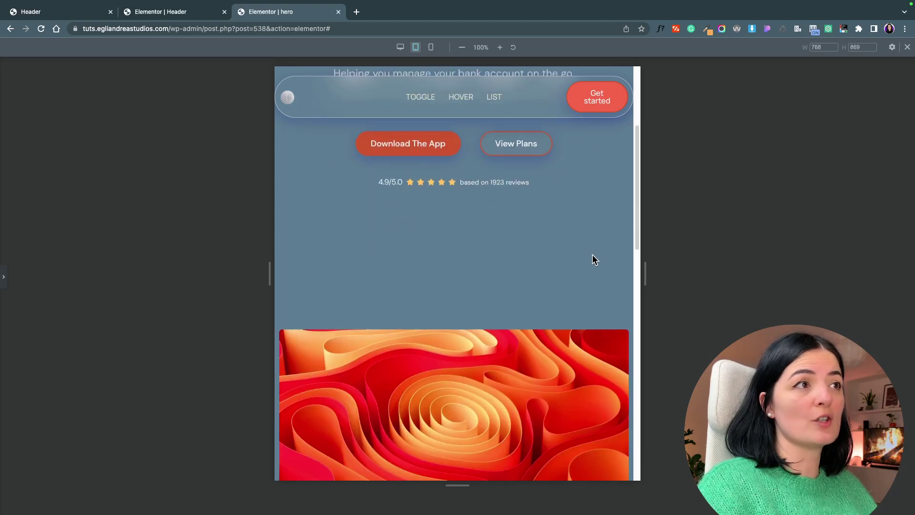
pyautogui.hotkey('ctrl', 'shift', 'm')
pyautogui.scroll(10, 499, 247)
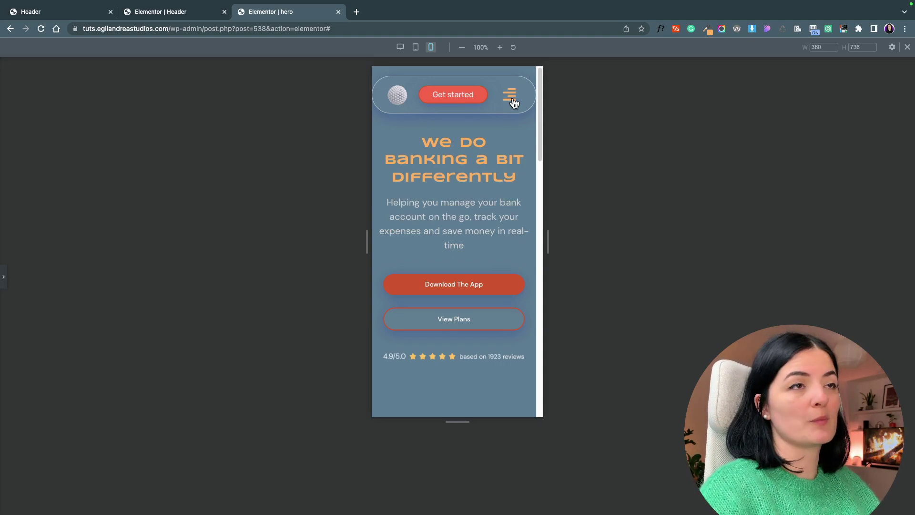
pyautogui.click(511, 97)
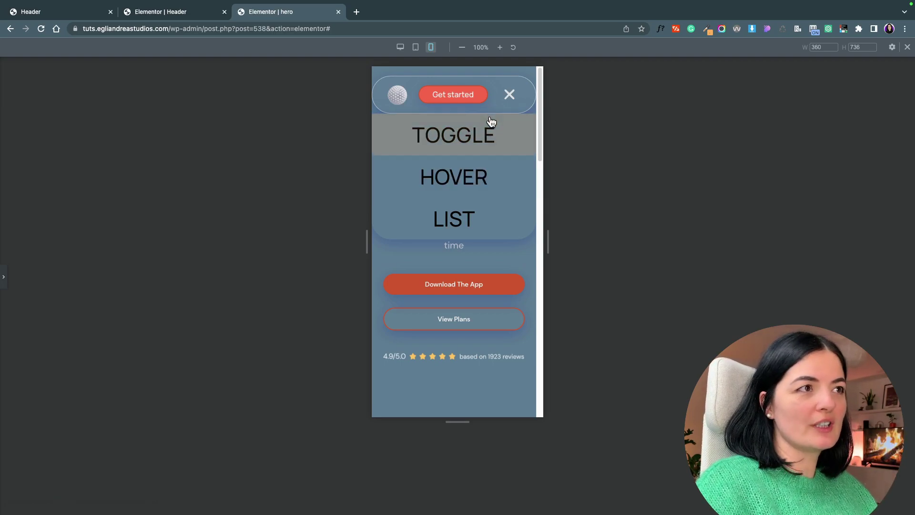
pyautogui.scroll(-5, 491, 122)
pyautogui.scroll(-2, 491, 122)
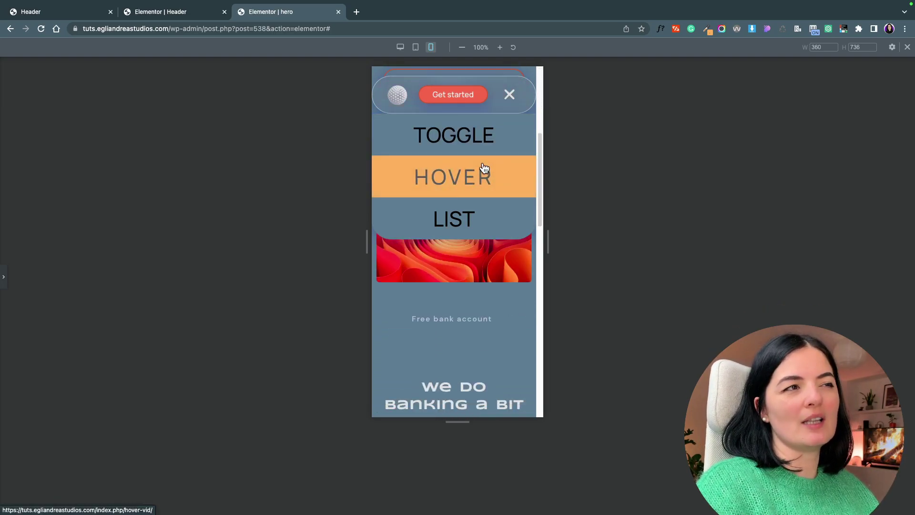
pyautogui.scroll(-2, 484, 167)
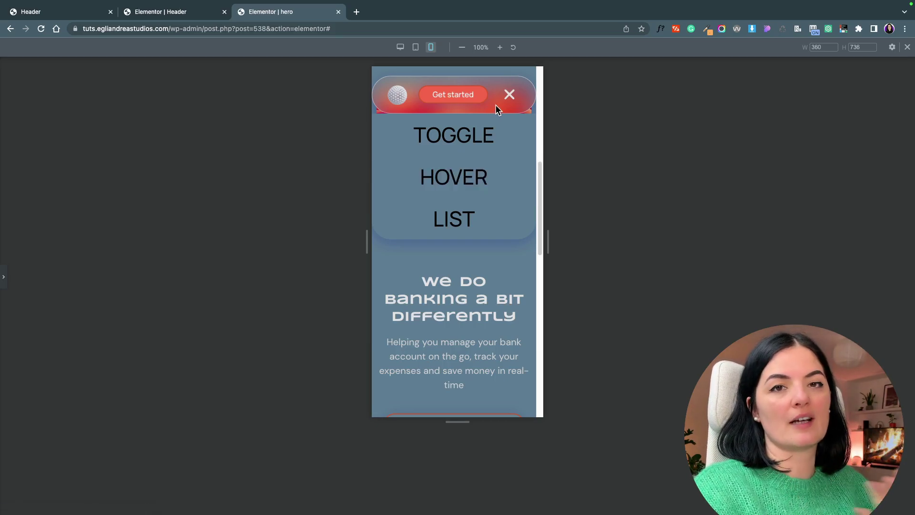
pyautogui.scroll(-3, 497, 112)
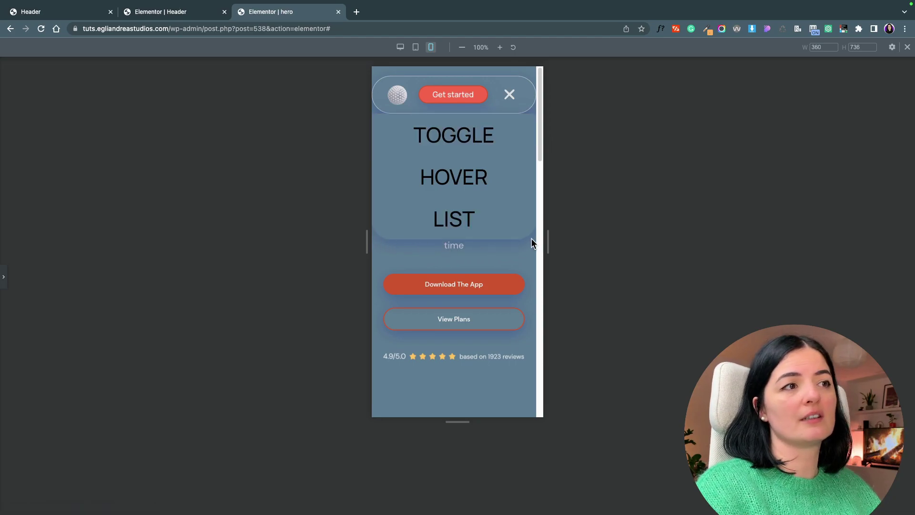
pyautogui.scroll(-2, 431, 250)
pyautogui.scroll(2, 431, 250)
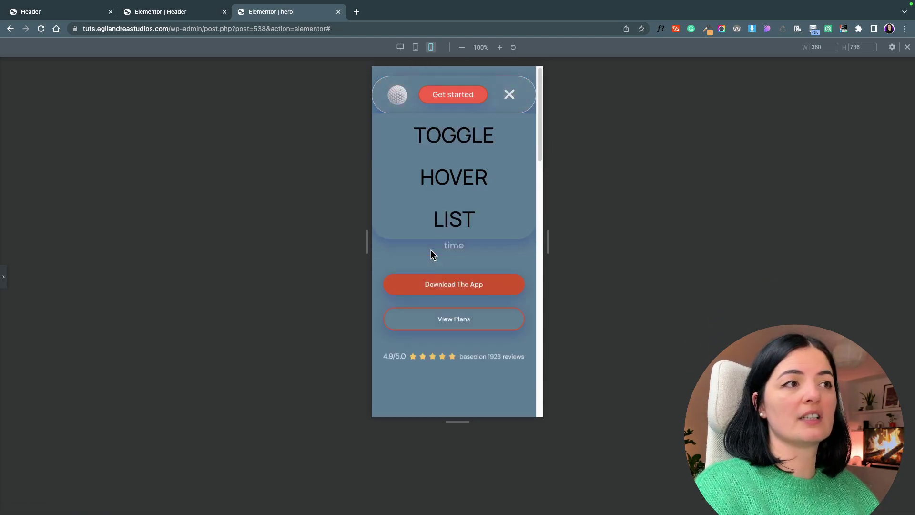
pyautogui.press('super+shift+m')
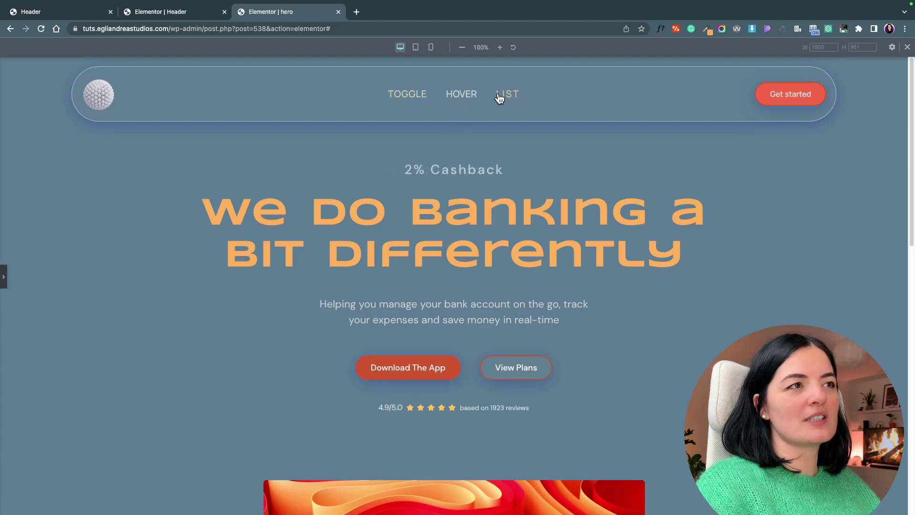
# Step: Reopen and narrow the sidebar, then add a single empty row container below the nav bar
pyautogui.click(4, 276)
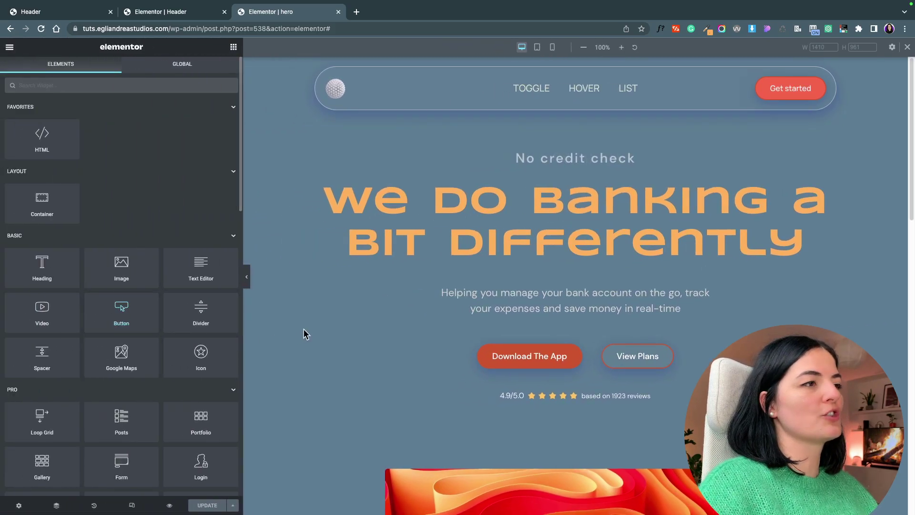
pyautogui.moveTo(242, 362); pyautogui.dragTo(198, 391)
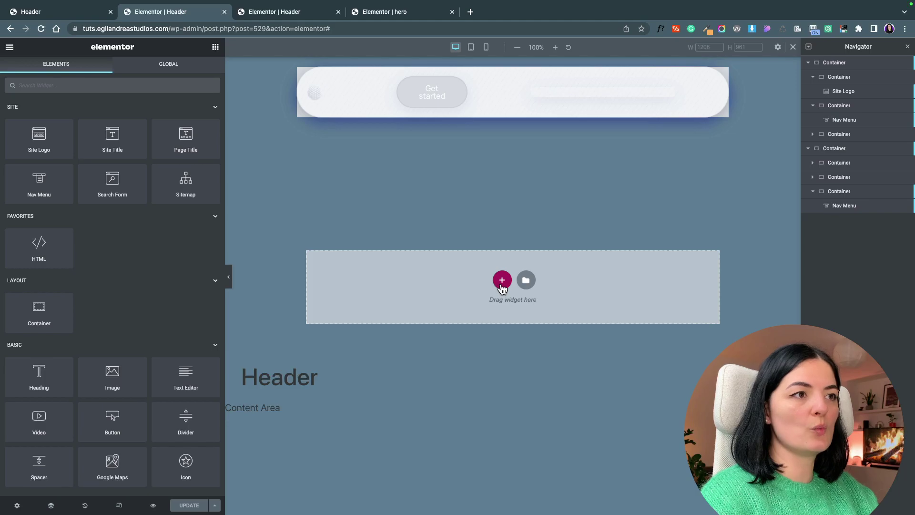
pyautogui.click(501, 283)
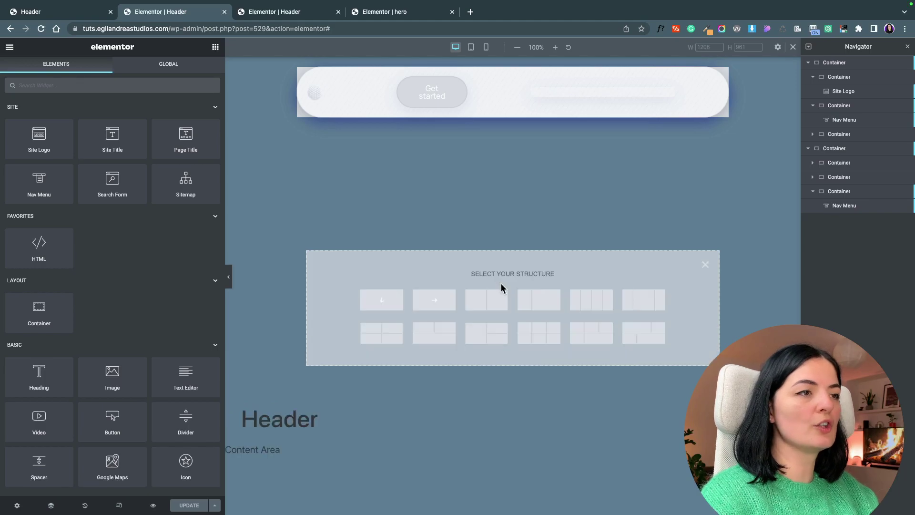
pyautogui.click(433, 301)
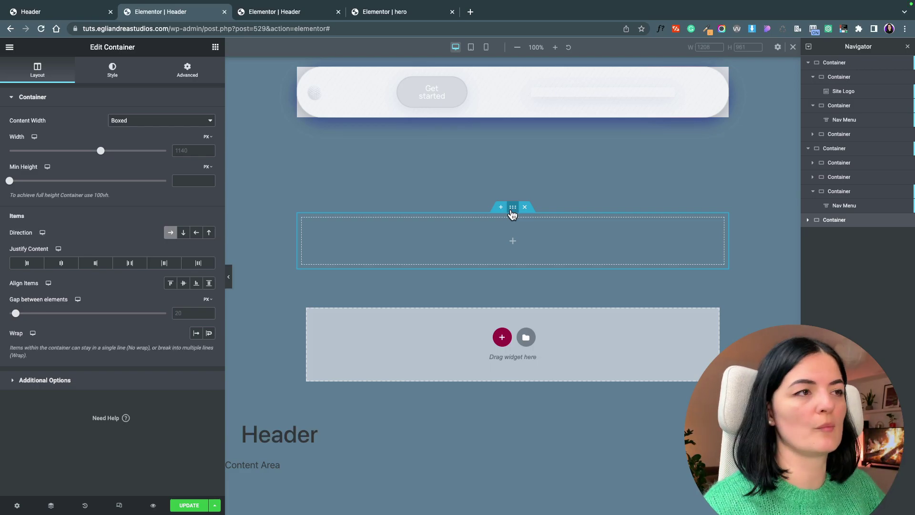
# Step: Preview the Header template with its new empty container, then select that container
pyautogui.click(512, 243)
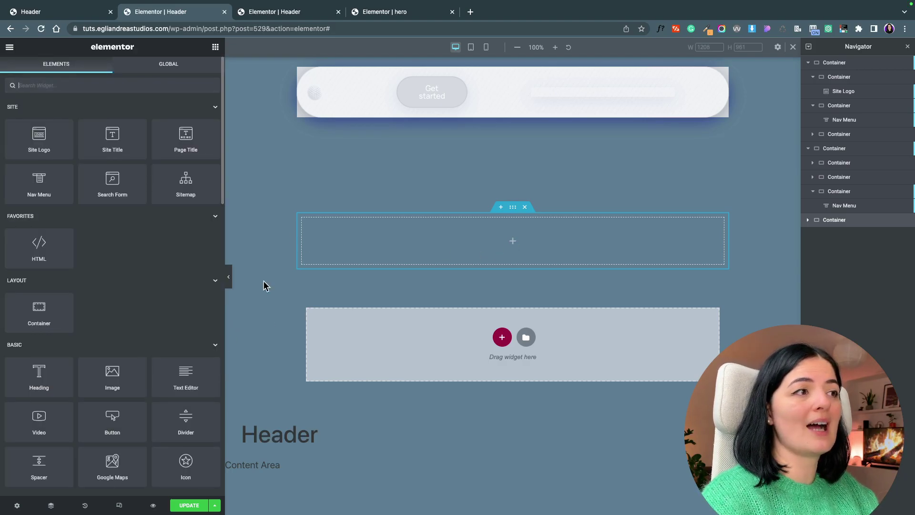
pyautogui.click(228, 281)
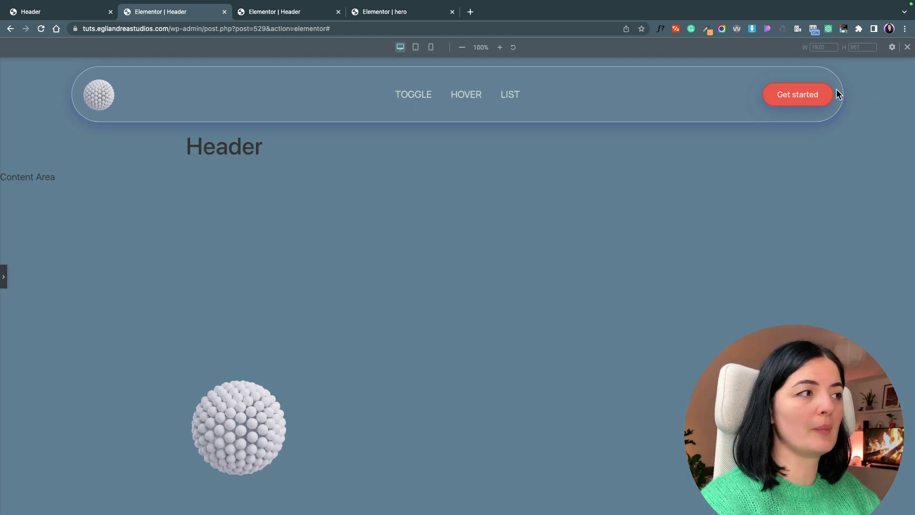
pyautogui.press('super+p')
pyautogui.click(514, 209)
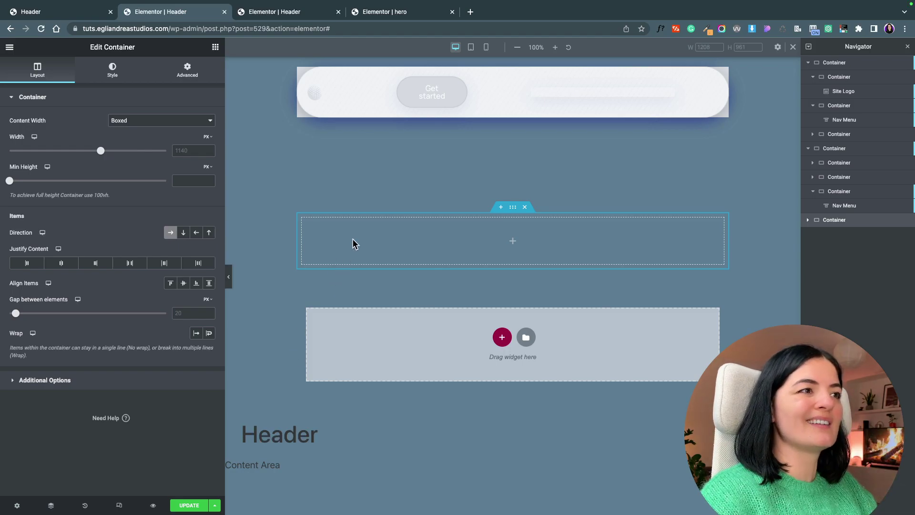
# Step: Look over the Header template's style settings, then select the empty container for editing
pyautogui.click(17, 507)
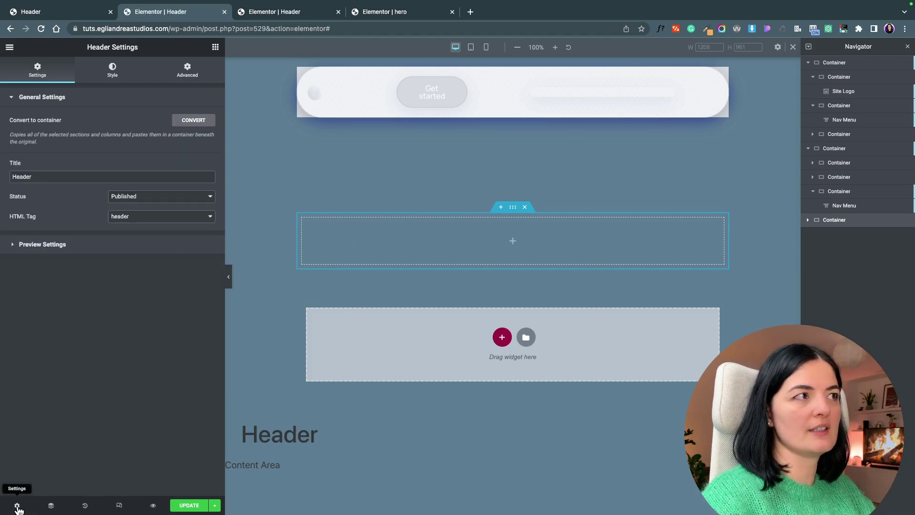
pyautogui.click(113, 70)
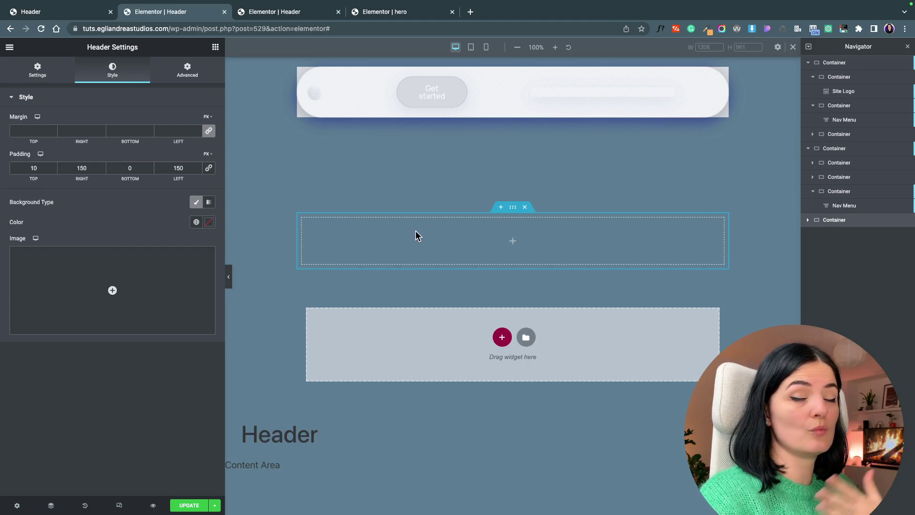
pyautogui.click(494, 253)
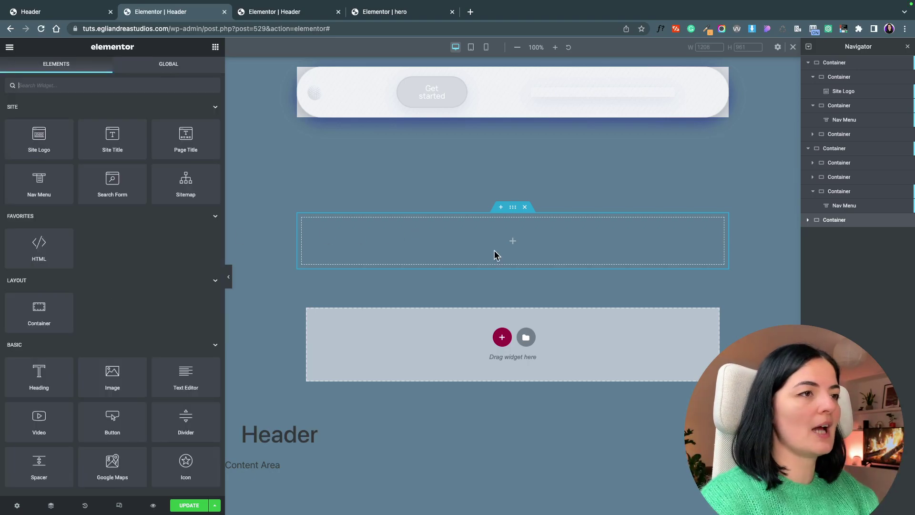
pyautogui.click(515, 210)
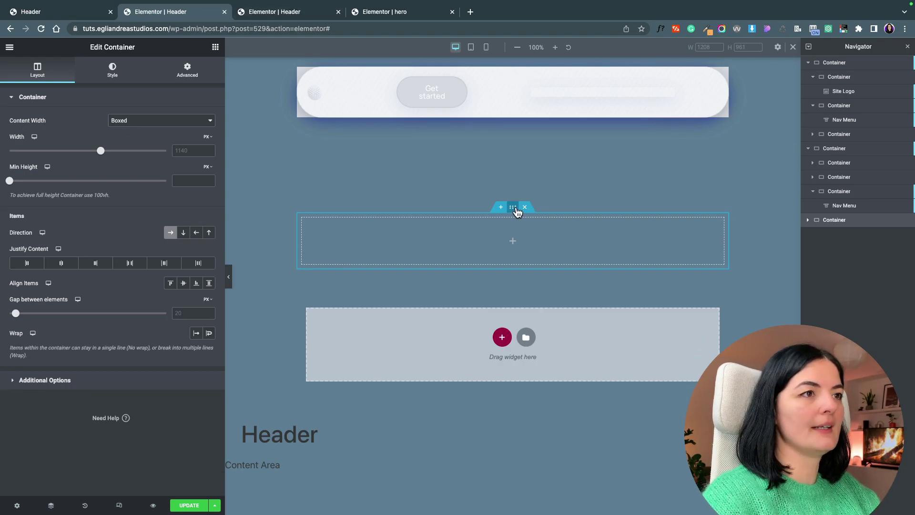
# Step: Give the empty container the CSS class navo
pyautogui.click(187, 70)
pyautogui.click(168, 352)
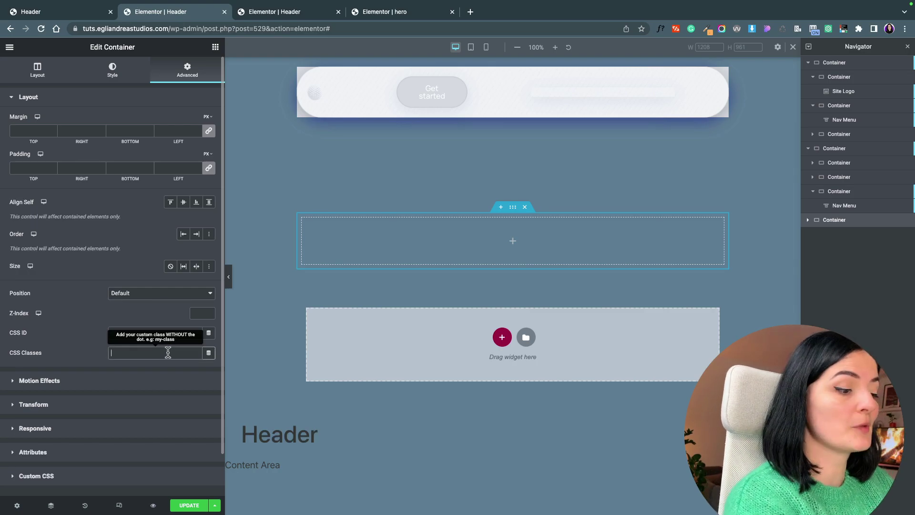
pyautogui.write('navo')
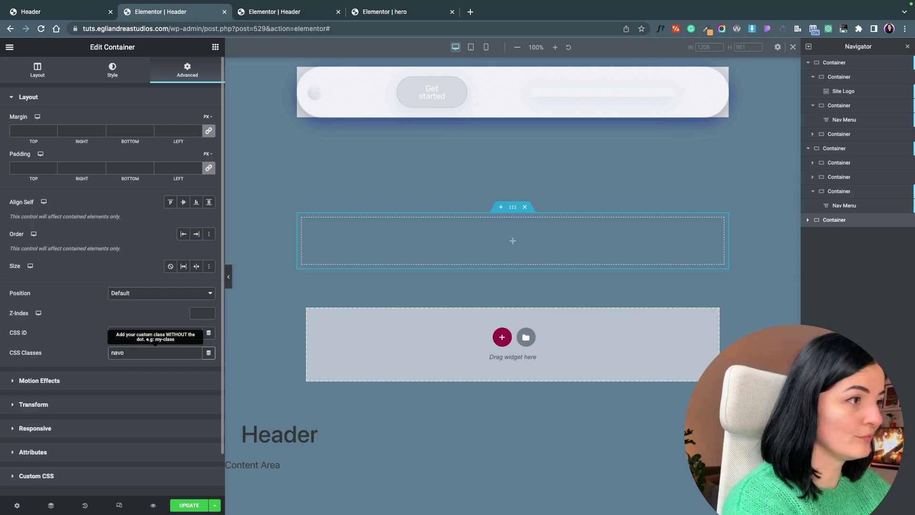
# Step: Add a .navo Custom CSS rule with the pasted frosted-glass background, shadow and blur declarations
pyautogui.click(36, 476)
pyautogui.write('.navo')
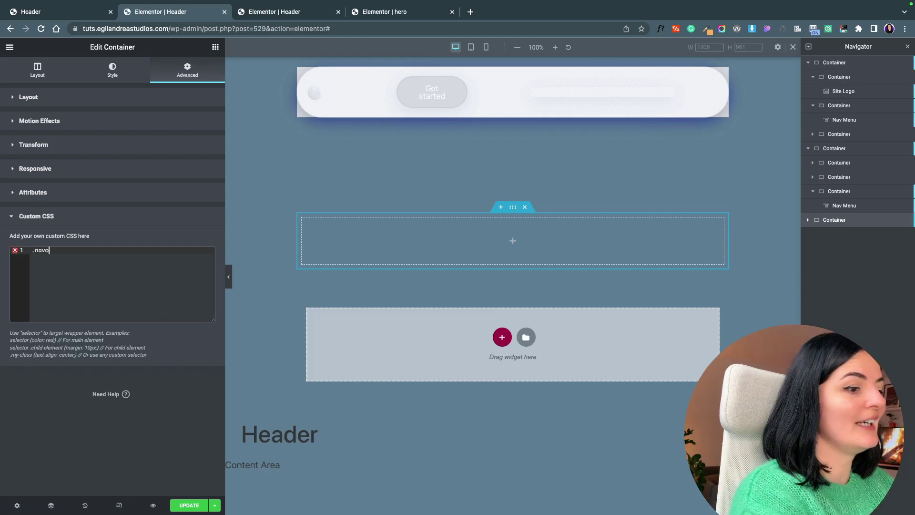
pyautogui.write(' P')
pyautogui.press('Return')
pyautogui.press('BackSpace')
pyautogui.press('BackSpace')
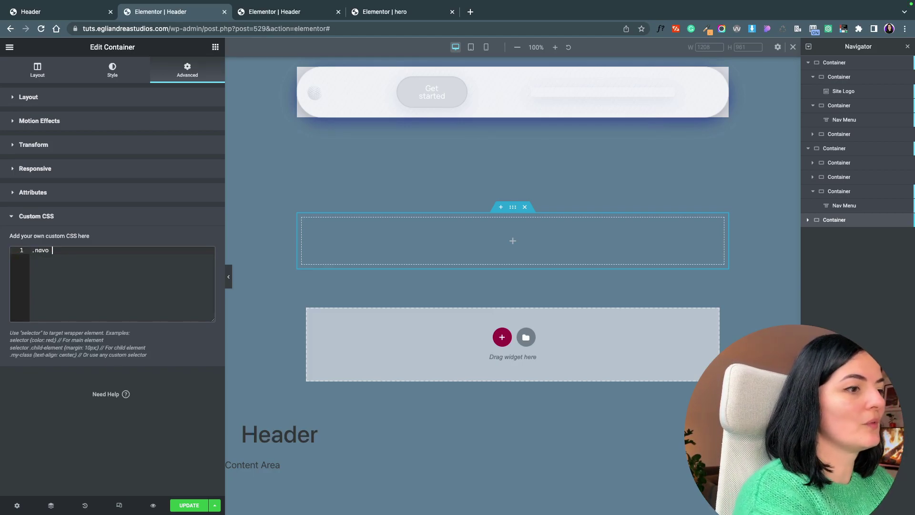
pyautogui.write('{')
pyautogui.press('Return')
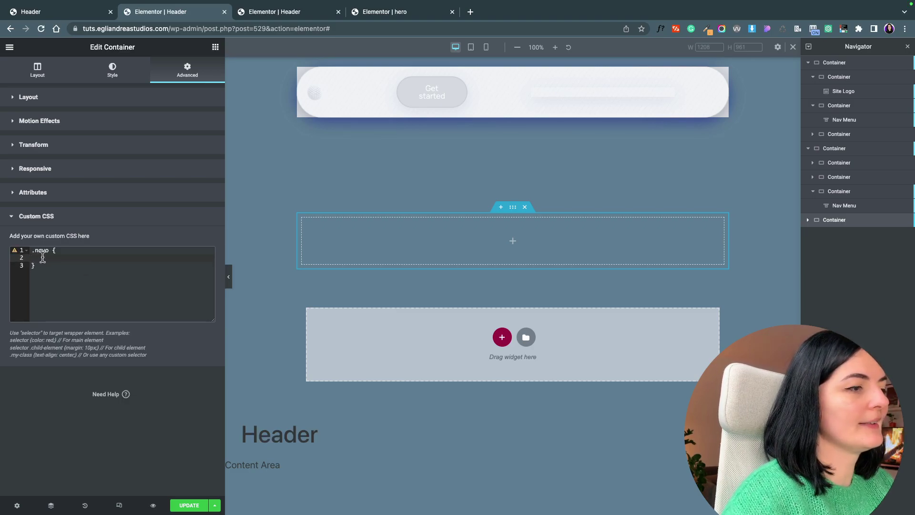
pyautogui.write('background: rgba( 255, 255, 255, 0.01 ); box-shadow: 0 8px 32px 0 rgba( 31, 38, 135, 0.37 ); backdrop-filter: blur( 25px ); -webkit-backdrop-filter: blur( 25px );')
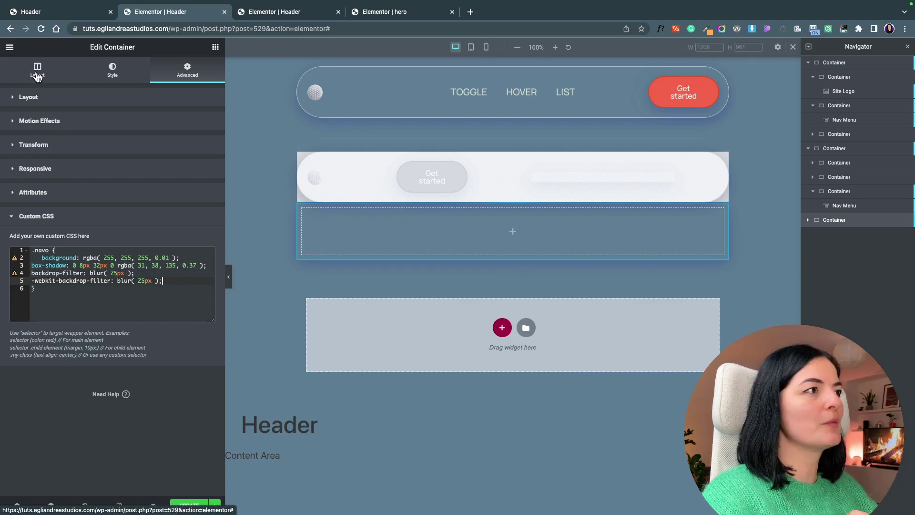
# Step: Unlink the container's margins and set the top margin to 100
pyautogui.click(63, 96)
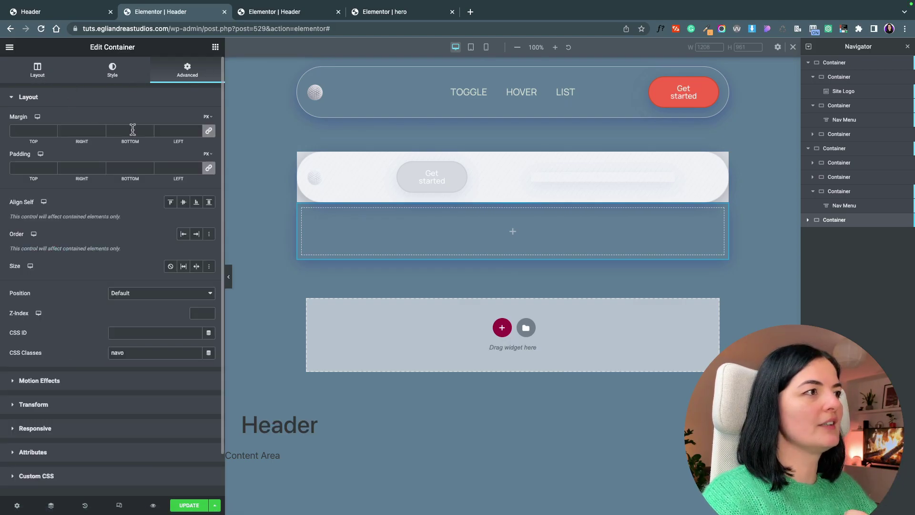
pyautogui.click(208, 130)
pyautogui.click(33, 130)
pyautogui.write('100')
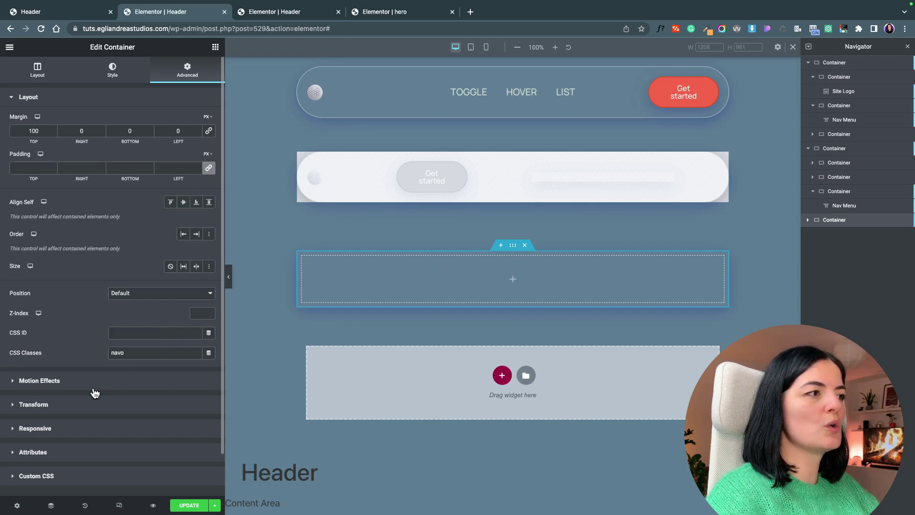
# Step: Give the container a 50 border radius and a solid 1 px border
pyautogui.click(110, 71)
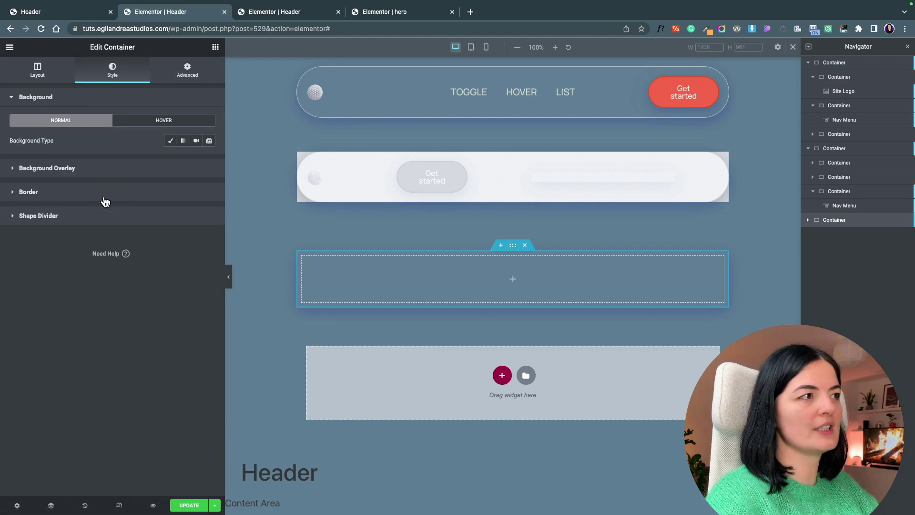
pyautogui.click(104, 197)
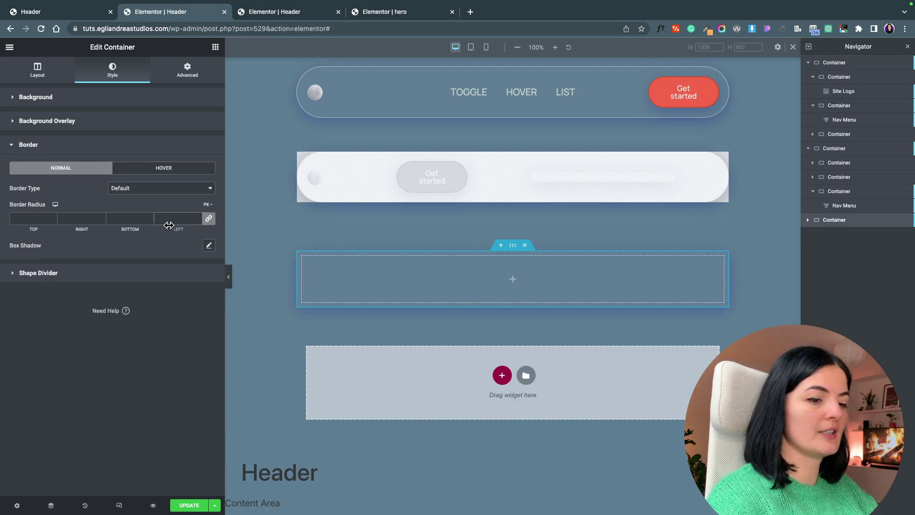
pyautogui.write('50')
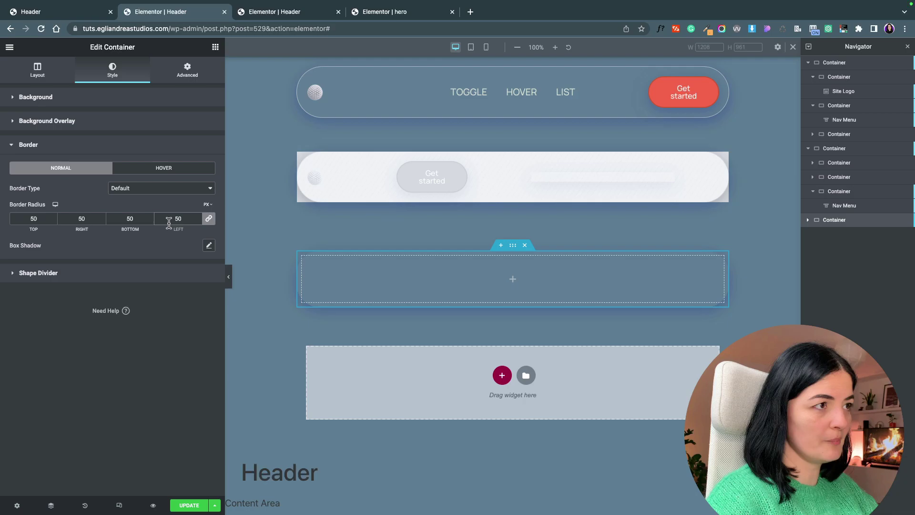
pyautogui.click(159, 191)
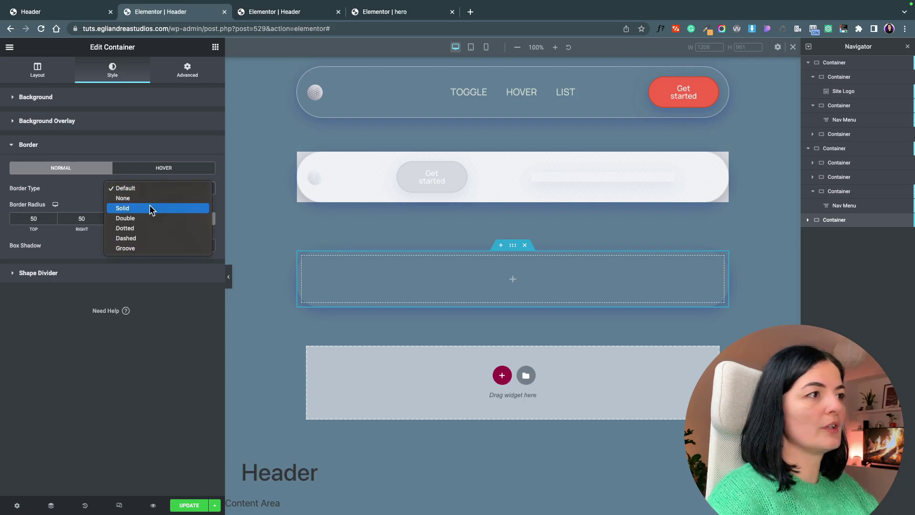
pyautogui.click(151, 207)
pyautogui.write('1')
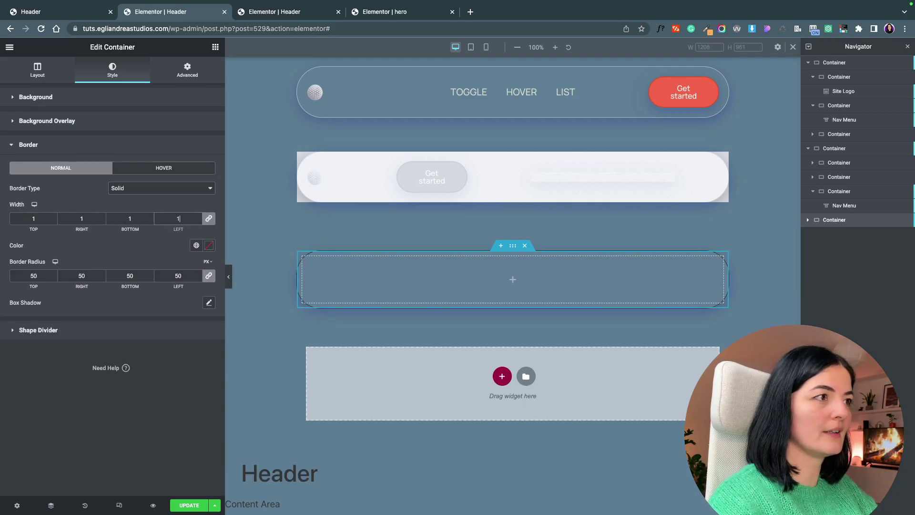
# Step: Colour the border light grey and preview the rounded pill shape
pyautogui.click(196, 245)
pyautogui.click(100, 374)
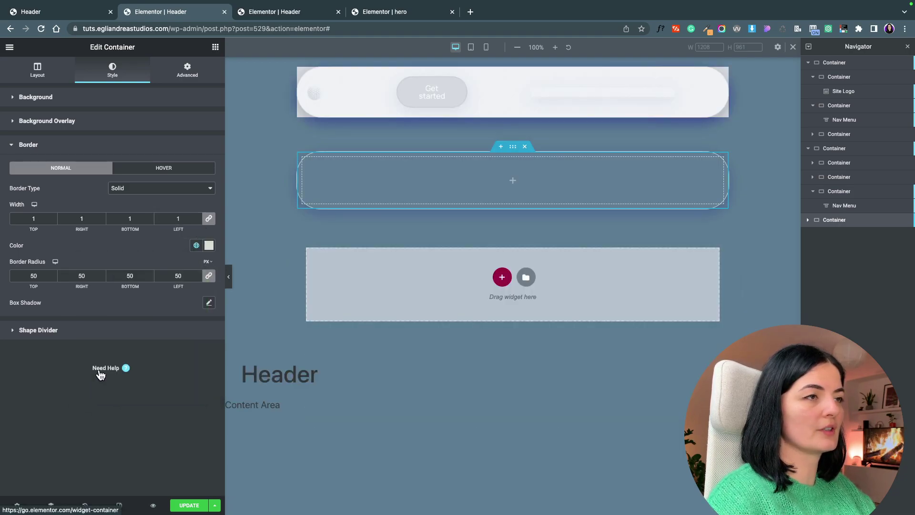
pyautogui.click(208, 245)
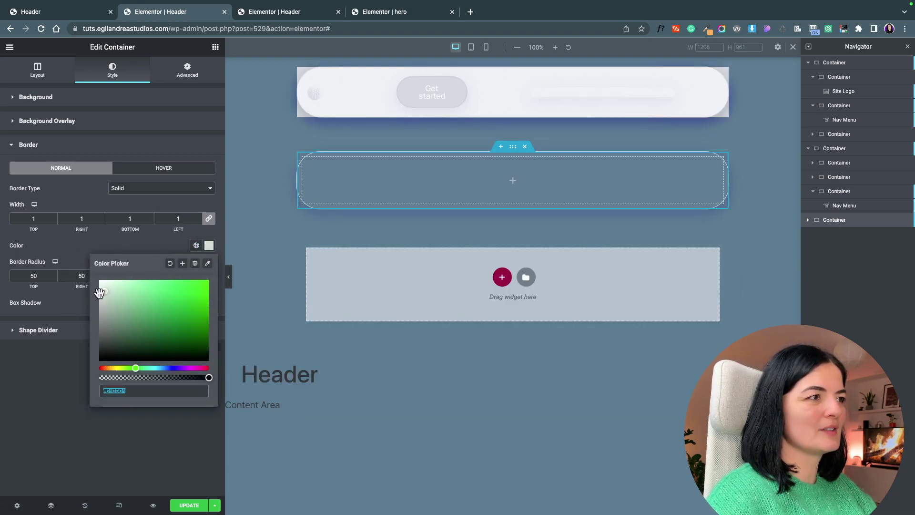
pyautogui.moveTo(102, 294); pyautogui.dragTo(100, 298)
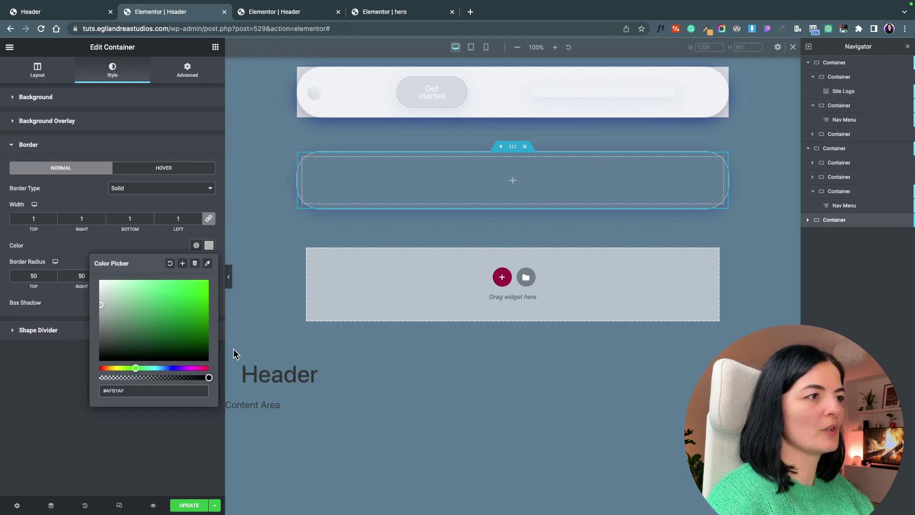
pyautogui.click(228, 277)
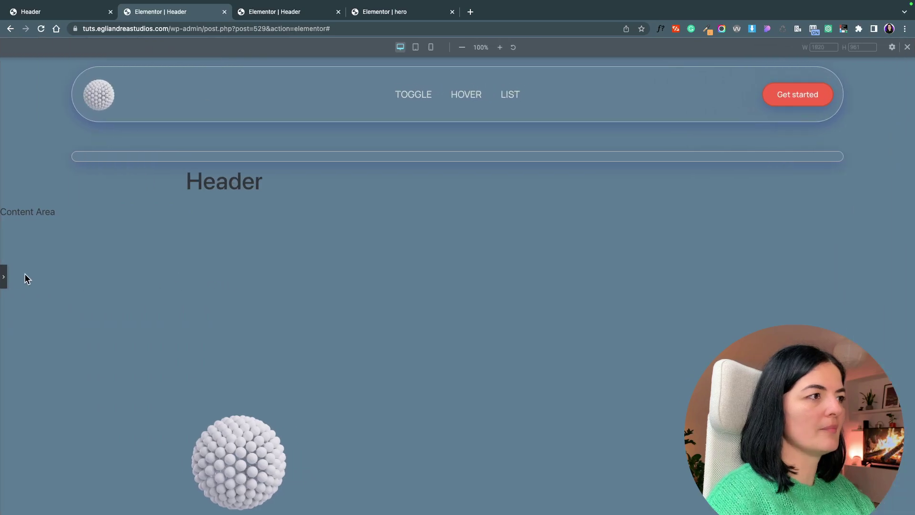
pyautogui.click(4, 276)
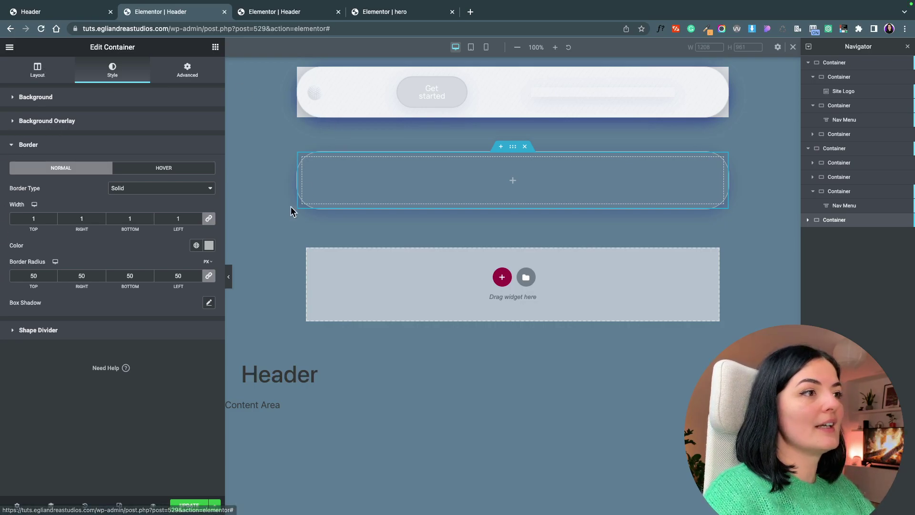
pyautogui.click(229, 276)
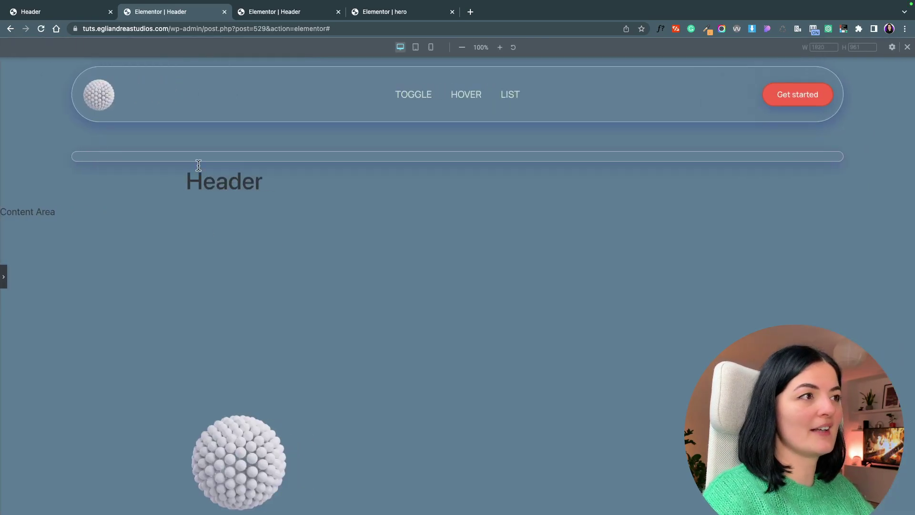
pyautogui.click(5, 277)
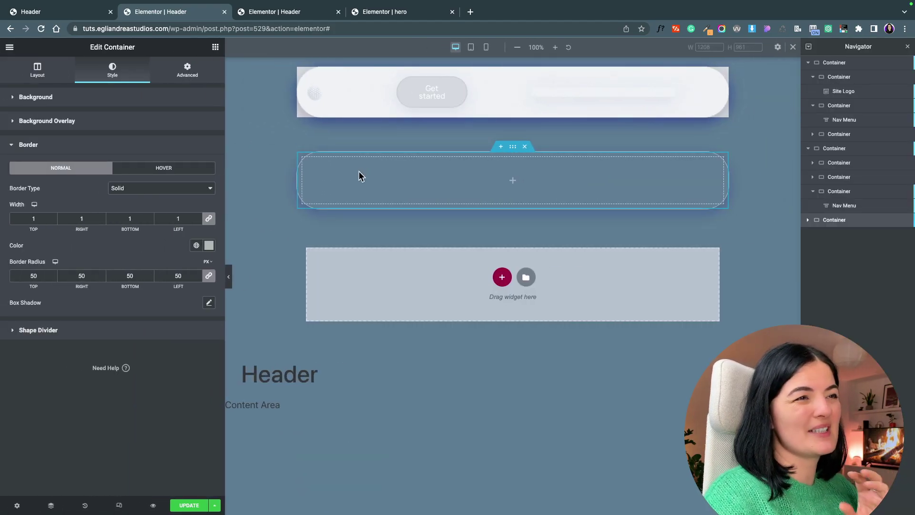
# Step: Set the navo container's minimum height to 8 VH and preview it
pyautogui.click(38, 70)
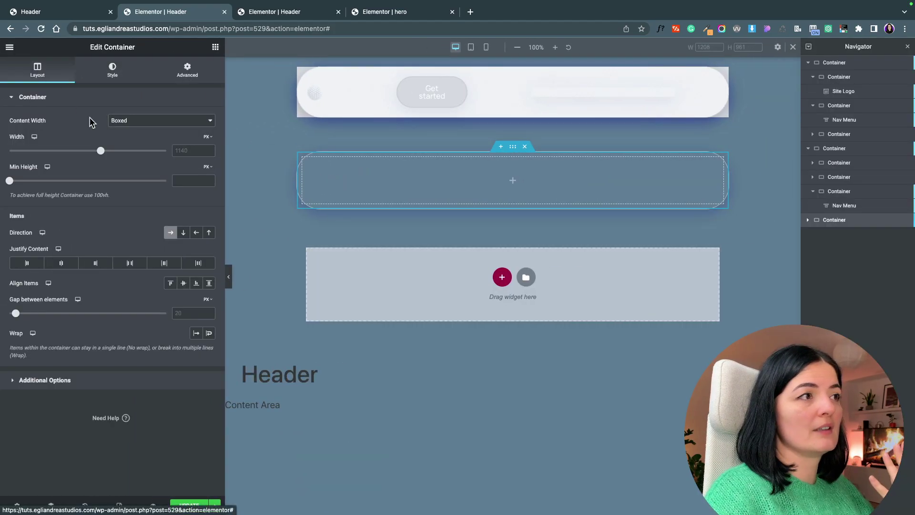
pyautogui.click(206, 179)
pyautogui.click(188, 180)
pyautogui.write('8')
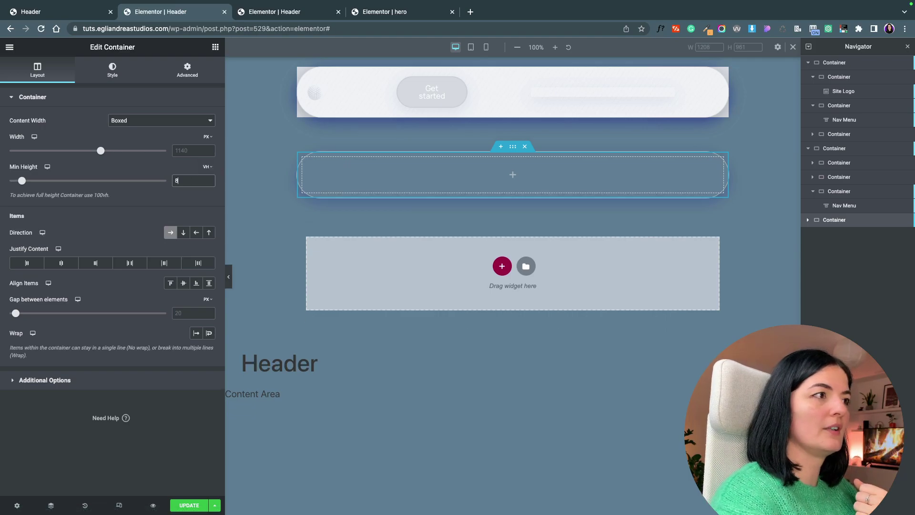
pyautogui.click(229, 277)
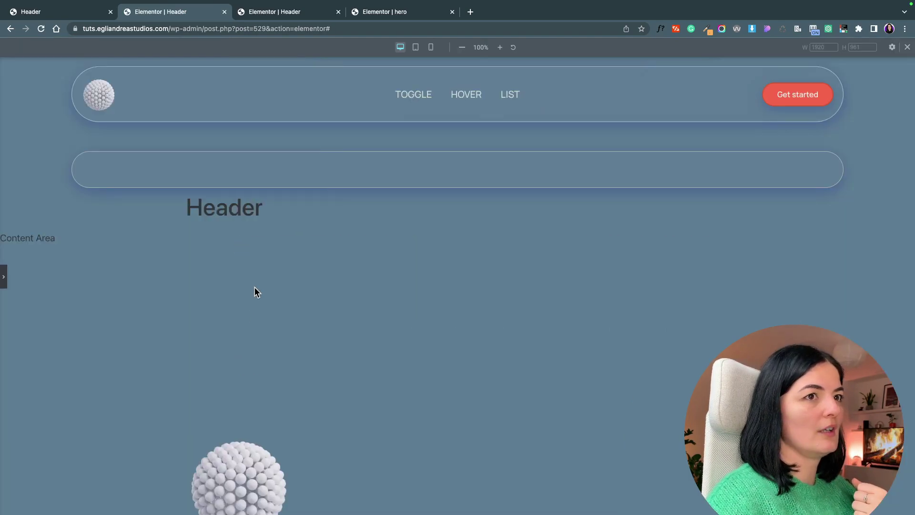
pyautogui.click(5, 278)
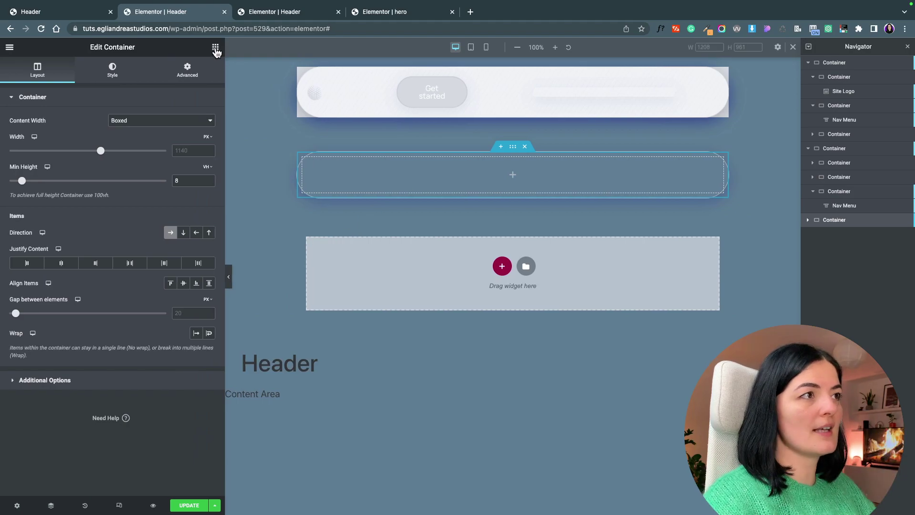
# Step: Add three inner containers side by side inside the navo container
pyautogui.click(215, 47)
pyautogui.click(43, 310)
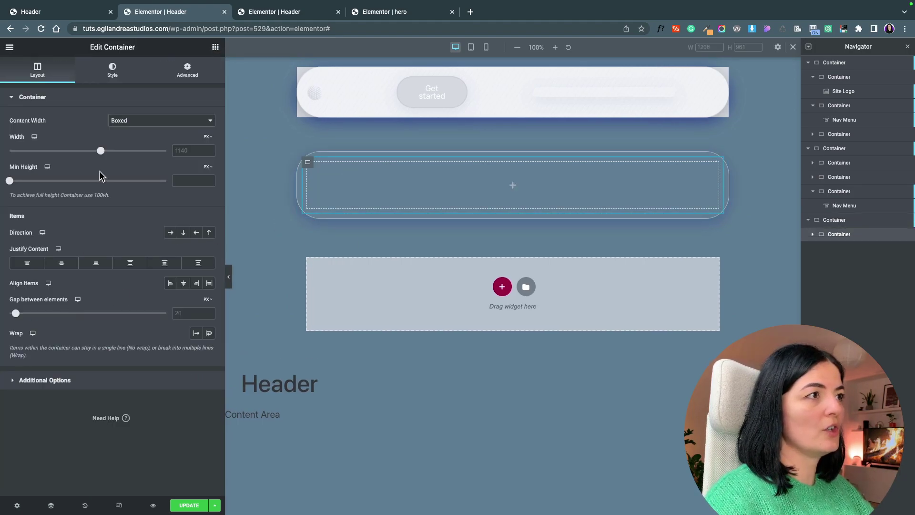
pyautogui.click(216, 47)
pyautogui.moveTo(39, 310); pyautogui.dragTo(719, 181)
pyautogui.rightClick(523, 167)
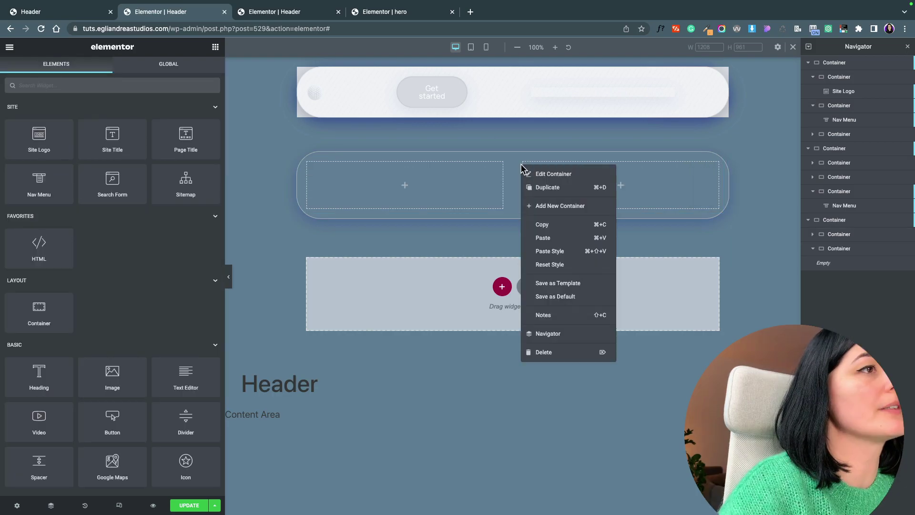
pyautogui.click(558, 187)
# Step: Place a Site Logo in the first inner container and a Nav Menu in the middle one
pyautogui.click(216, 46)
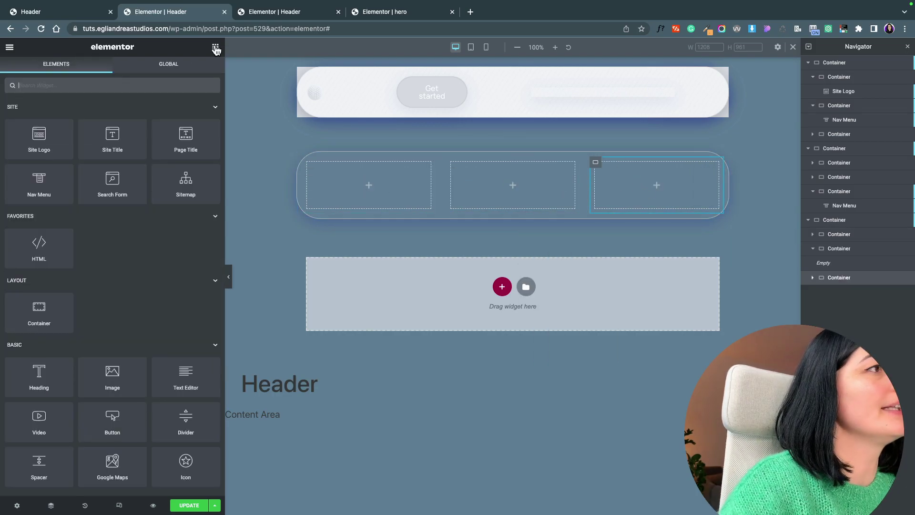
pyautogui.moveTo(39, 137); pyautogui.dragTo(336, 176)
pyautogui.click(513, 225)
pyautogui.moveTo(39, 181); pyautogui.dragTo(486, 212)
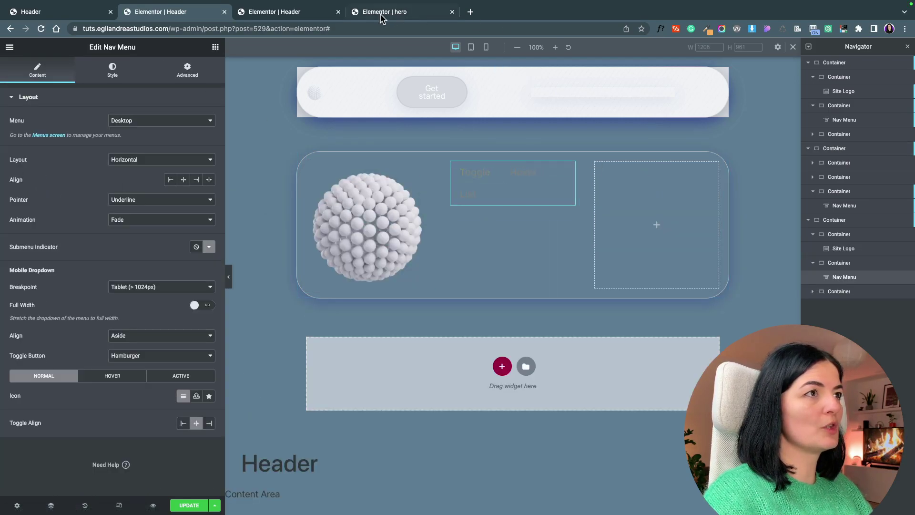
# Step: Copy the red Get started button from the finished reference header
pyautogui.click(294, 15)
pyautogui.rightClick(713, 65)
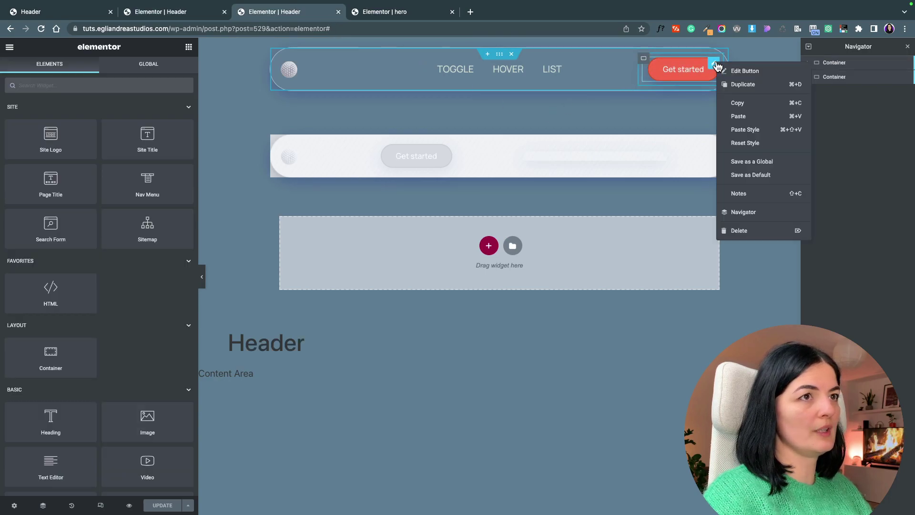
pyautogui.click(734, 116)
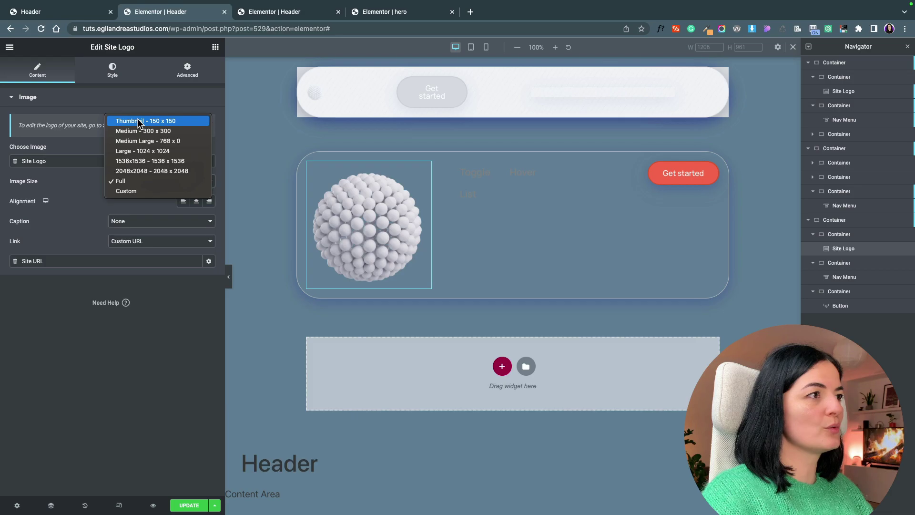
# Step: Set the site logo's image size to Thumbnail and reduce its width
pyautogui.click(140, 122)
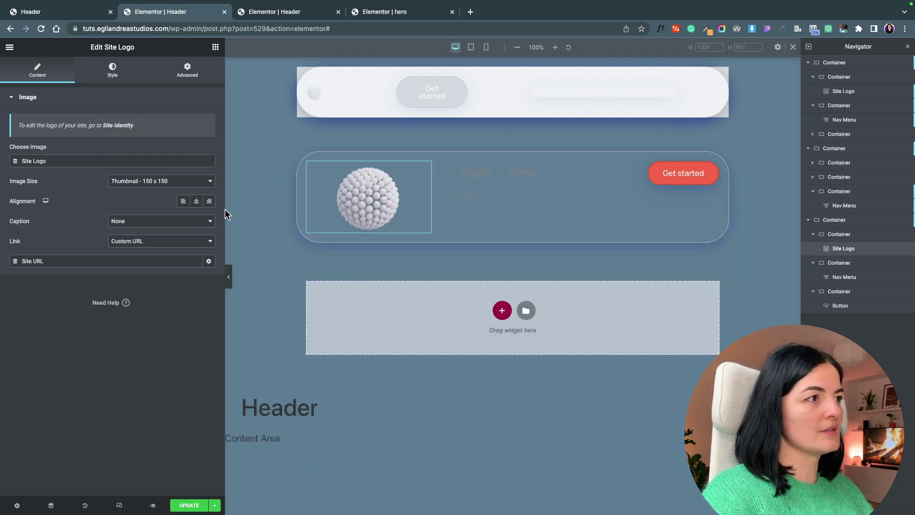
pyautogui.click(187, 71)
pyautogui.click(108, 78)
pyautogui.moveTo(60, 129); pyautogui.dragTo(57, 129)
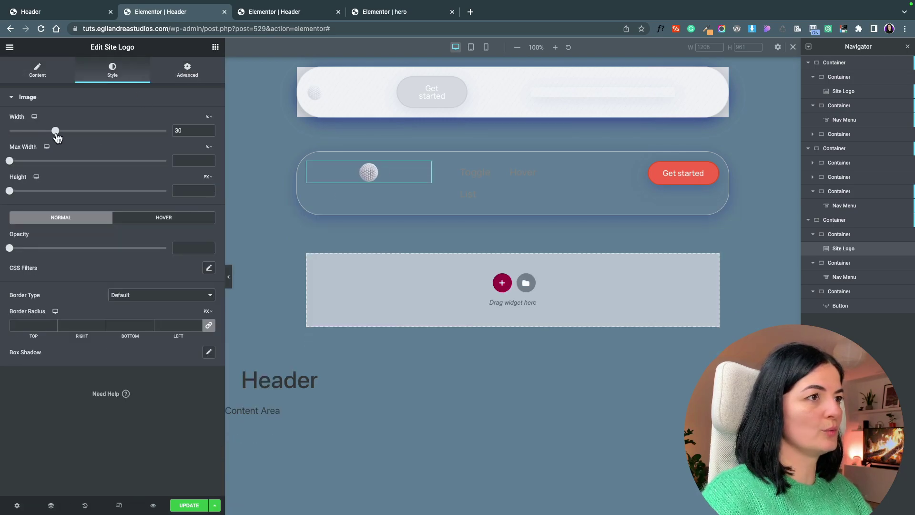
# Step: Centre the Get started button and the logo within their inner containers
pyautogui.click(604, 171)
pyautogui.click(74, 268)
pyautogui.click(452, 164)
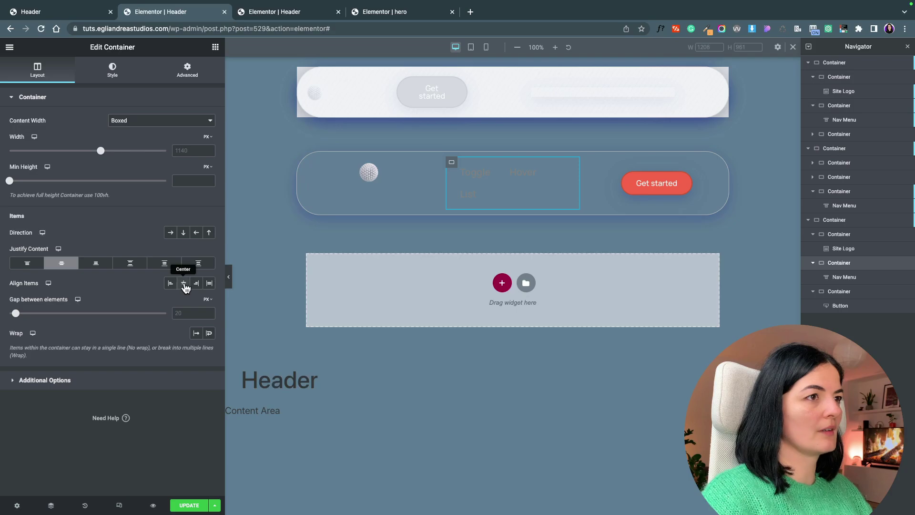
pyautogui.click(371, 191)
pyautogui.click(76, 264)
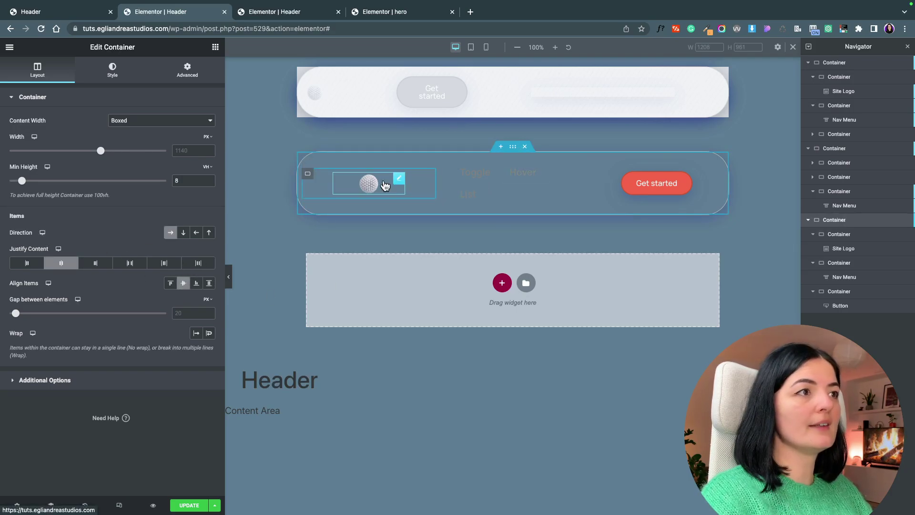
# Step: Switch the nav bar's content width to Full Width and preview the header
pyautogui.click(229, 278)
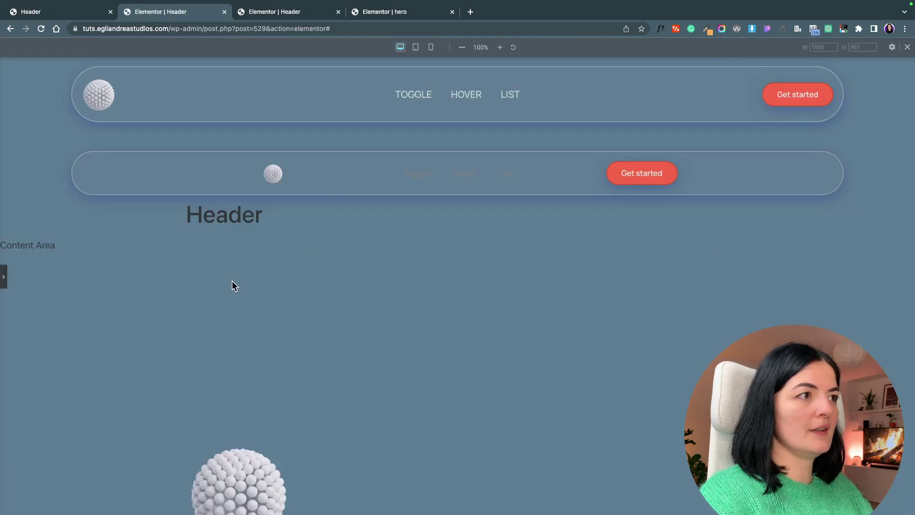
pyautogui.click(3, 277)
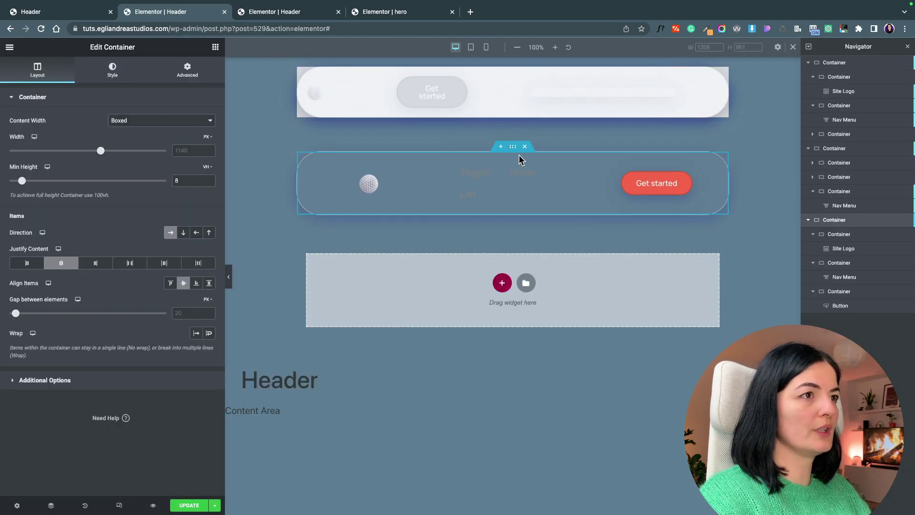
pyautogui.click(143, 123)
pyautogui.click(138, 137)
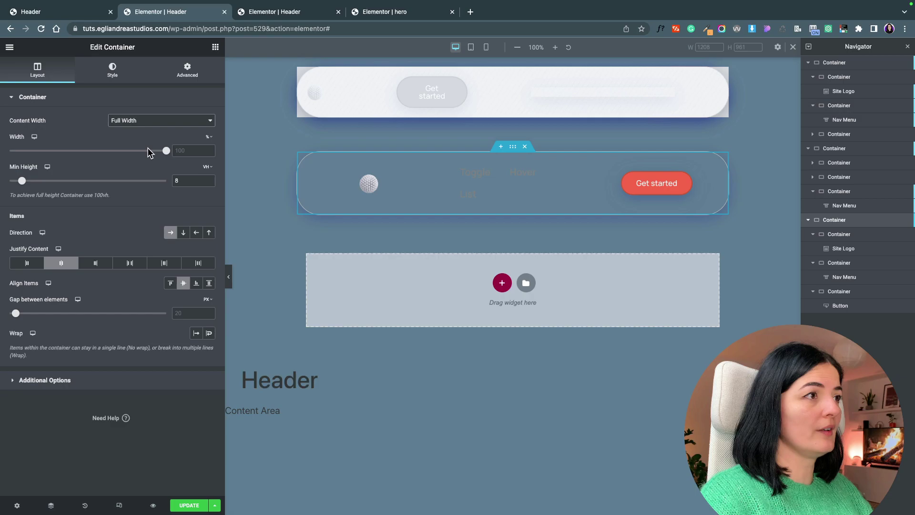
pyautogui.click(229, 276)
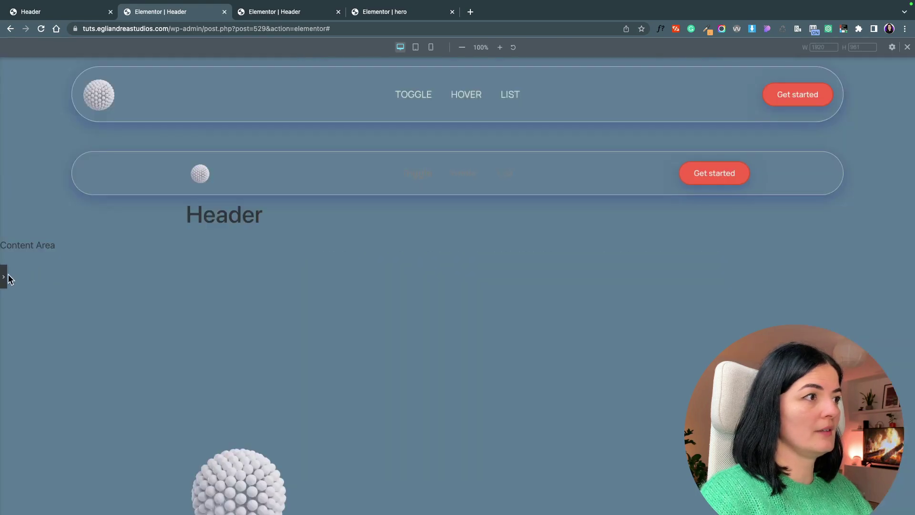
pyautogui.click(4, 276)
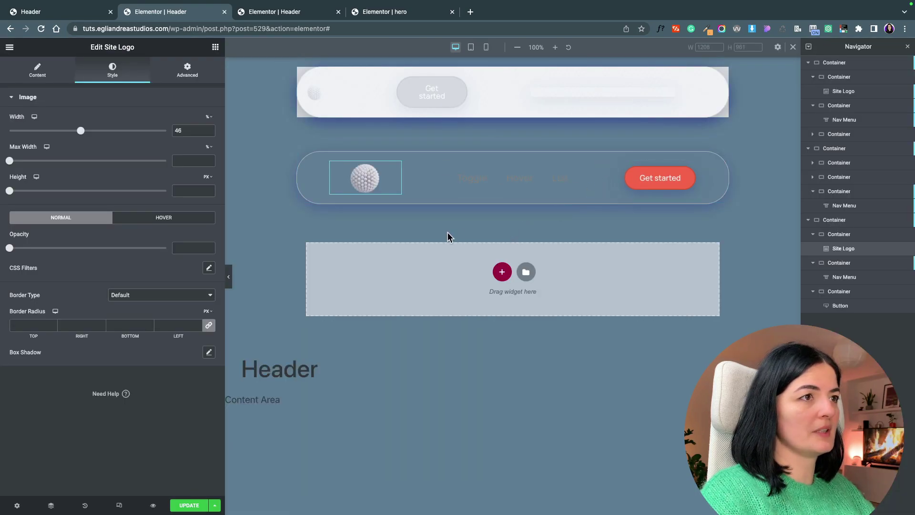
pyautogui.click(229, 277)
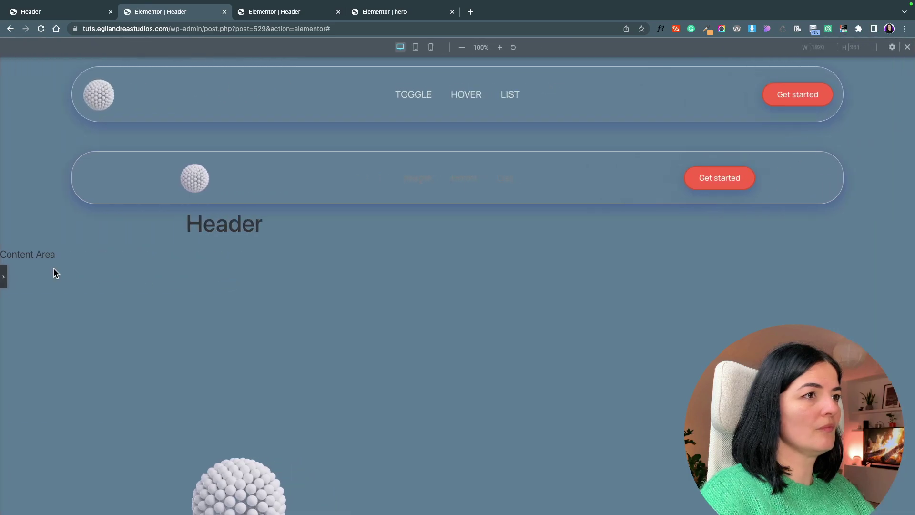
# Step: Make the nav menu's text colour the light green global colour
pyautogui.click(4, 277)
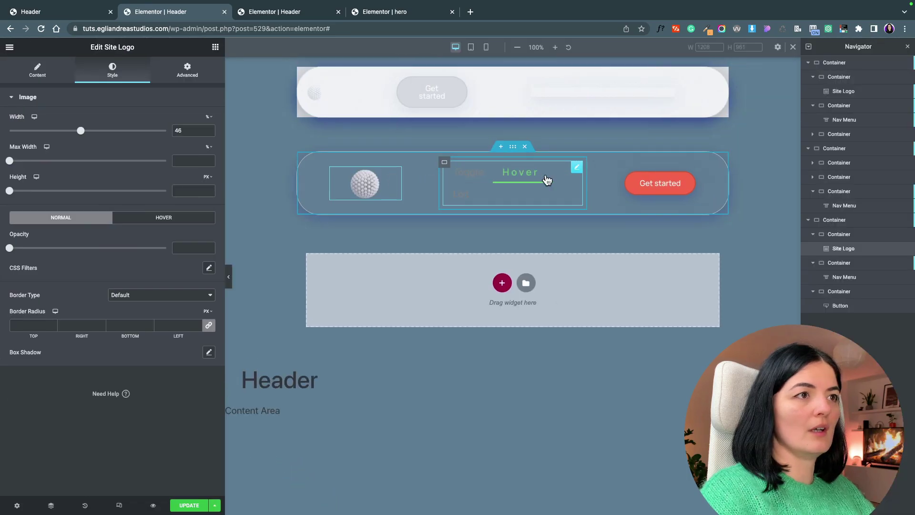
pyautogui.click(573, 174)
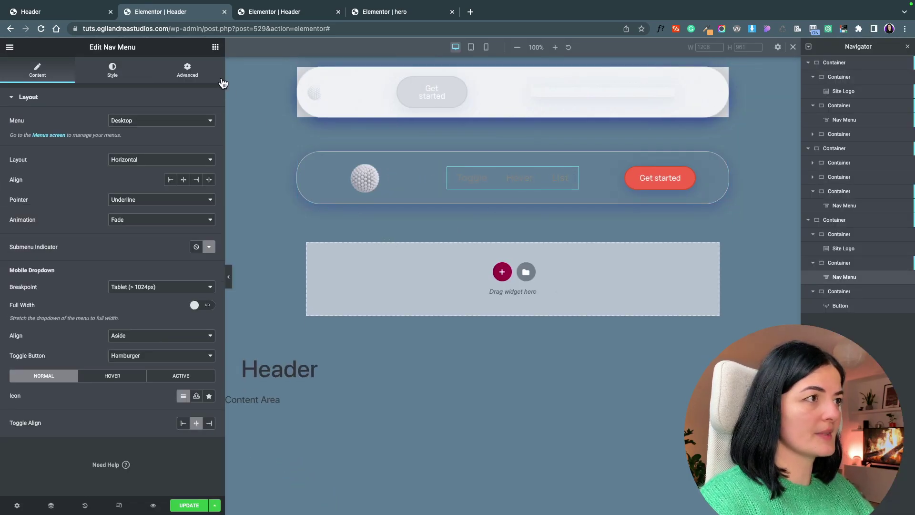
pyautogui.click(112, 75)
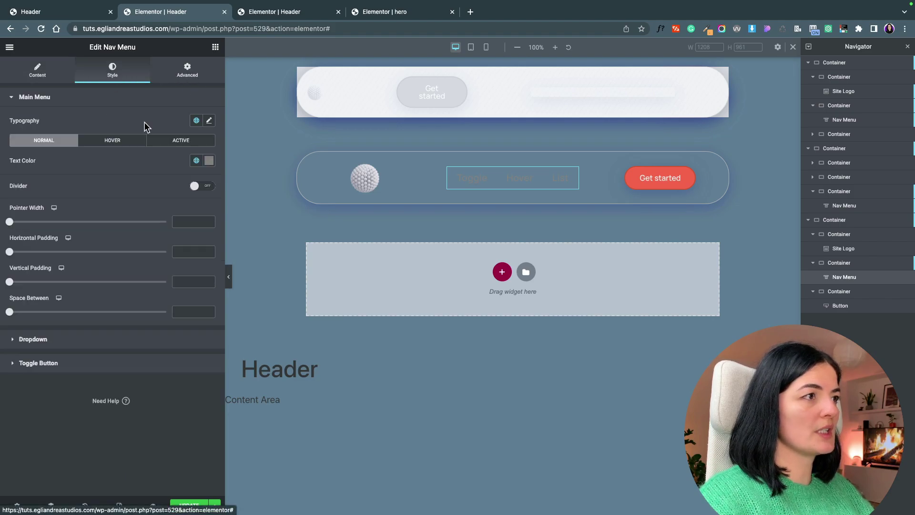
pyautogui.click(207, 163)
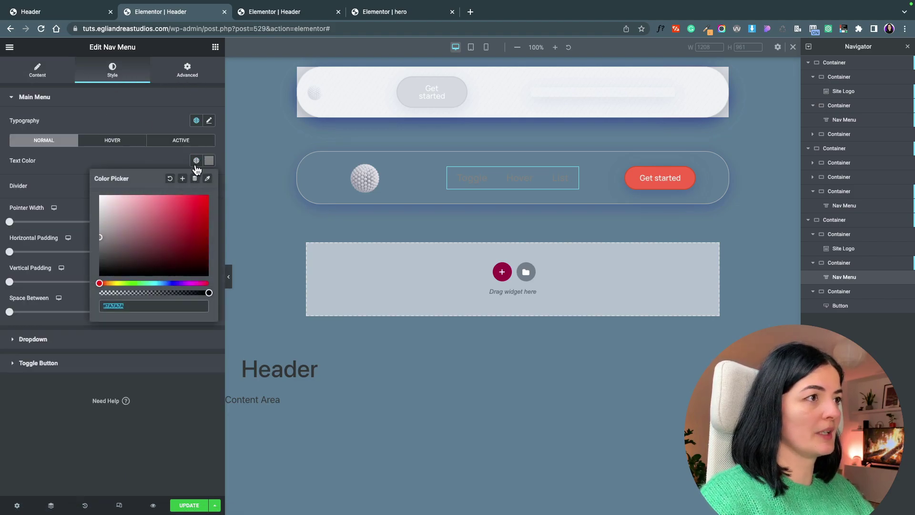
pyautogui.click(196, 162)
pyautogui.click(153, 288)
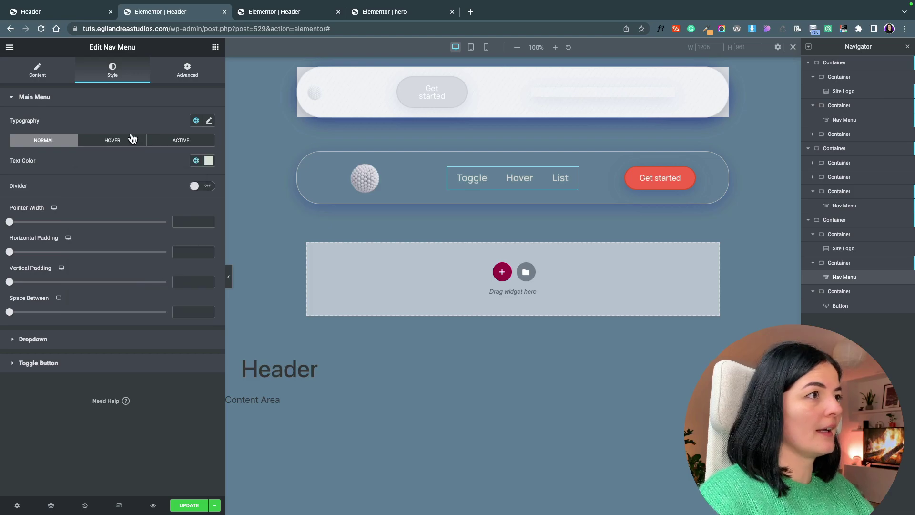
# Step: Set the menu typography to 1 REM font size with uppercase text
pyautogui.click(209, 121)
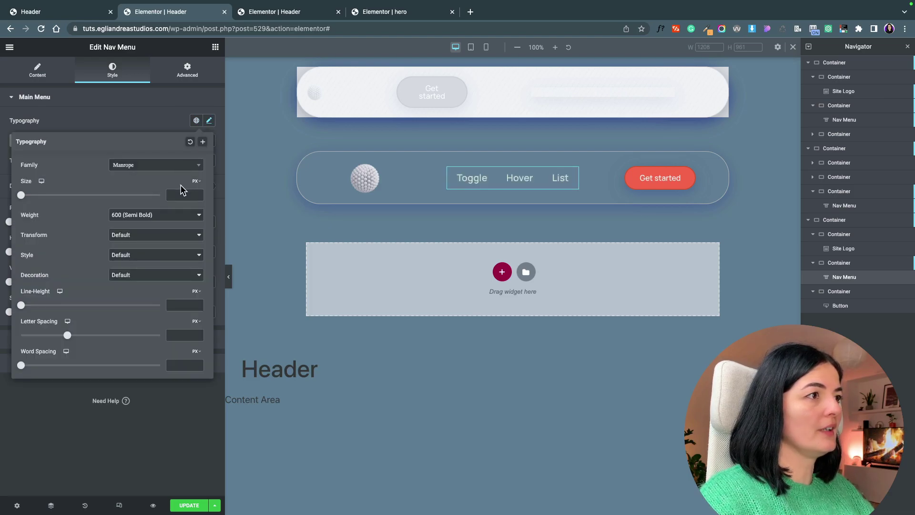
pyautogui.click(196, 181)
pyautogui.click(193, 211)
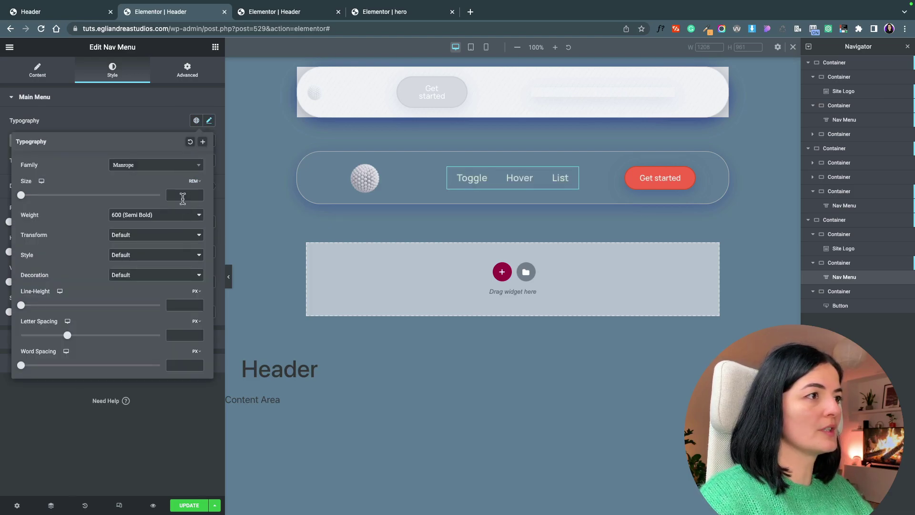
pyautogui.click(182, 195)
pyautogui.write('1')
pyautogui.click(198, 231)
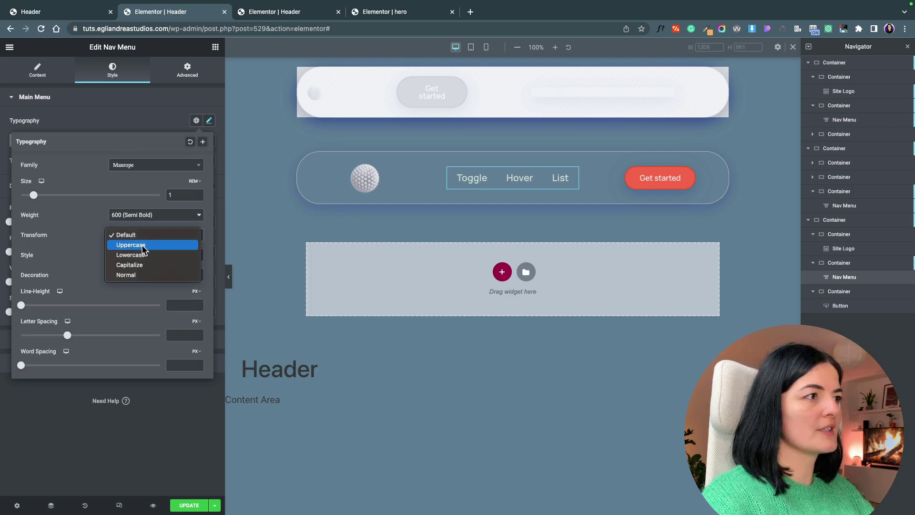
pyautogui.press('Escape')
pyautogui.click(143, 251)
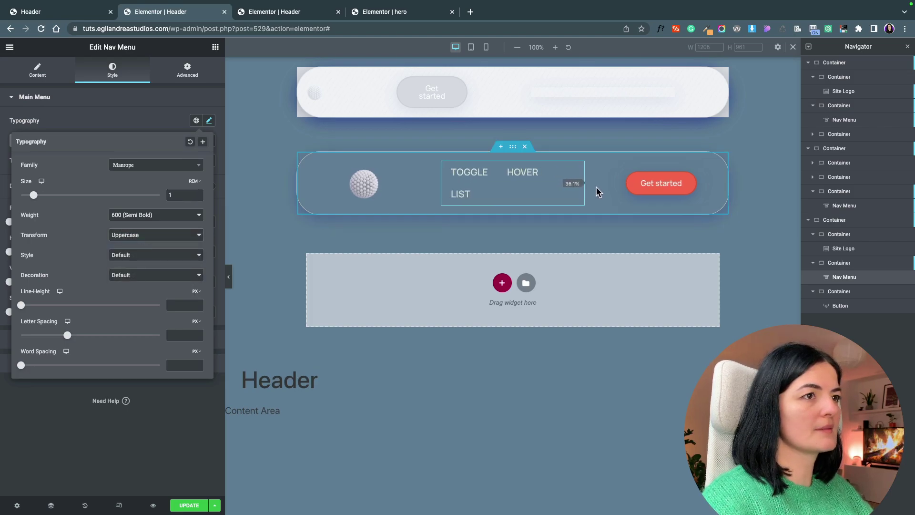
pyautogui.click(219, 310)
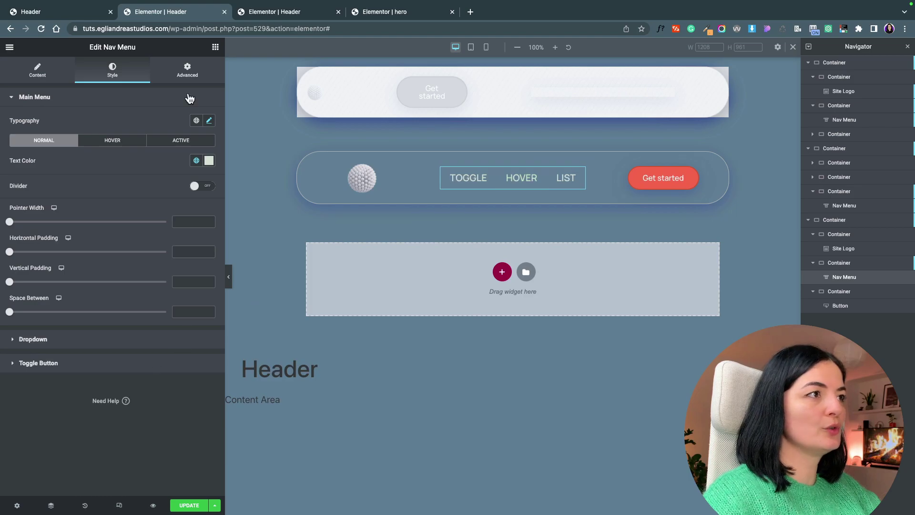
# Step: Paste the hover CSS rule for the menu links into the menu's Custom CSS
pyautogui.click(187, 71)
pyautogui.scroll(-3, 160, 384)
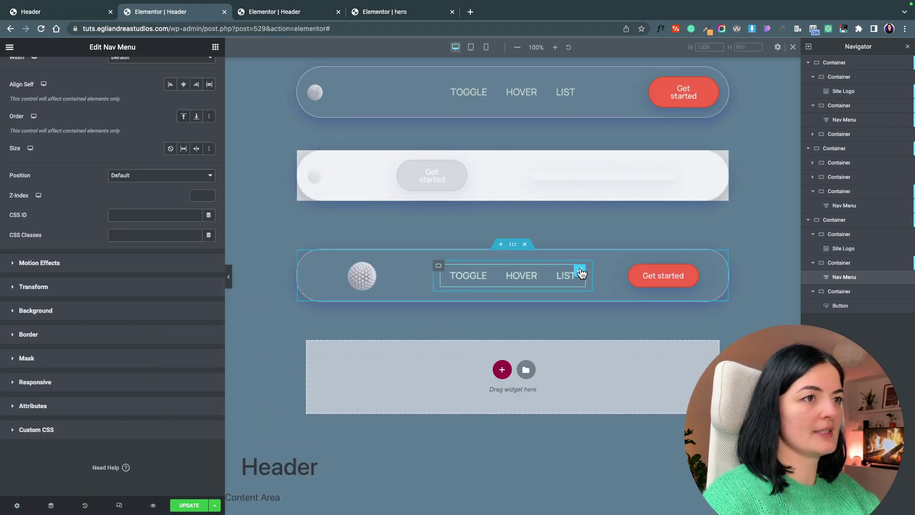
pyautogui.click(108, 431)
pyautogui.write('nav a:hover {     letter-spacing: 5px;     font-weight: 800; }')
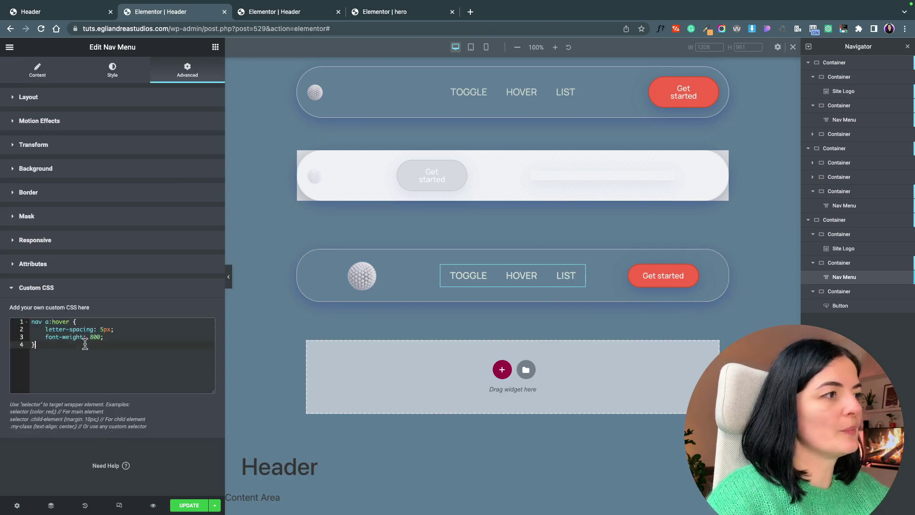
# Step: Set the menu's hover text colour to red and make the hover pointer colour transparent
pyautogui.click(83, 69)
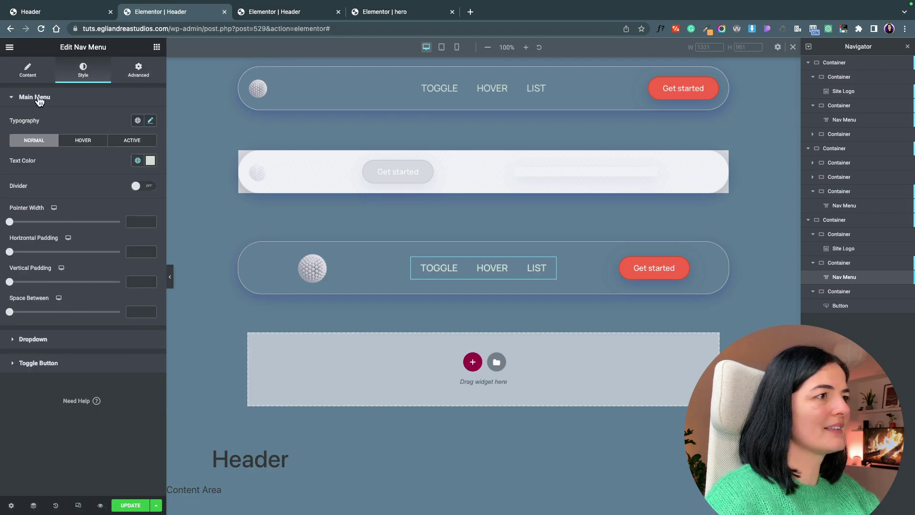
pyautogui.click(136, 141)
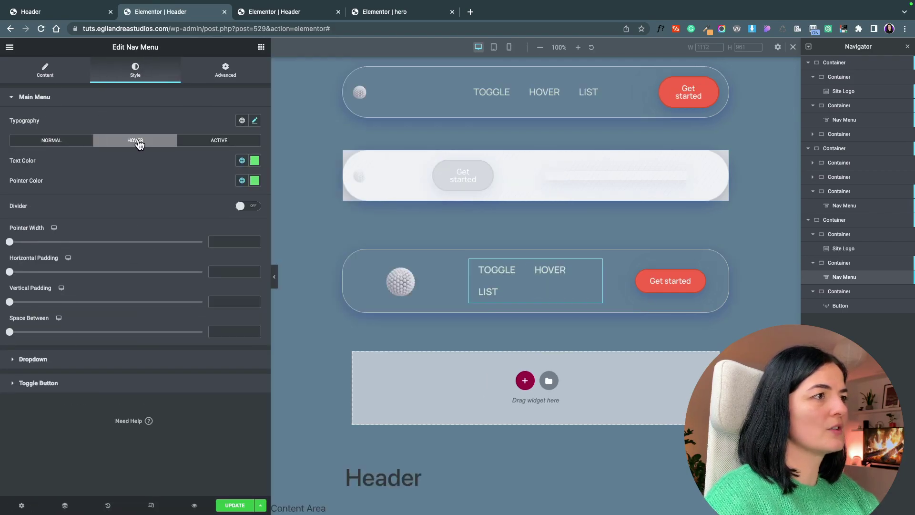
pyautogui.click(253, 162)
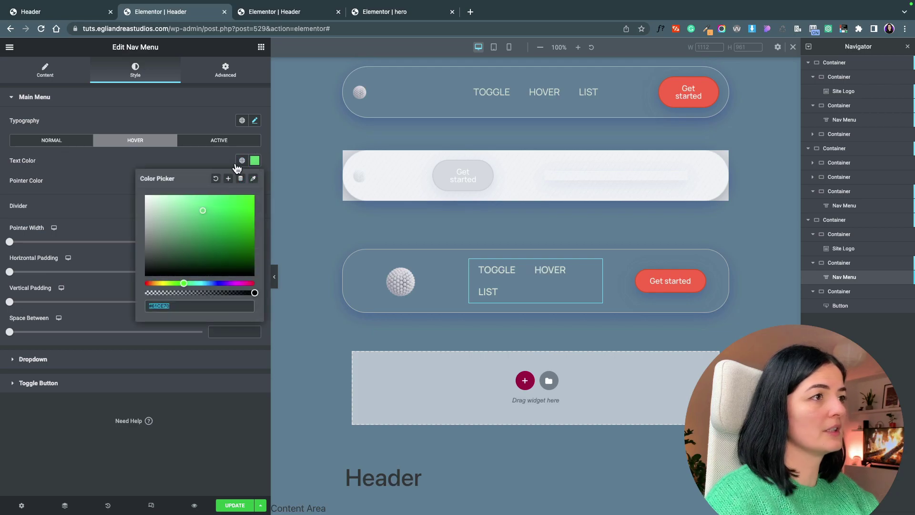
pyautogui.click(240, 163)
pyautogui.click(179, 272)
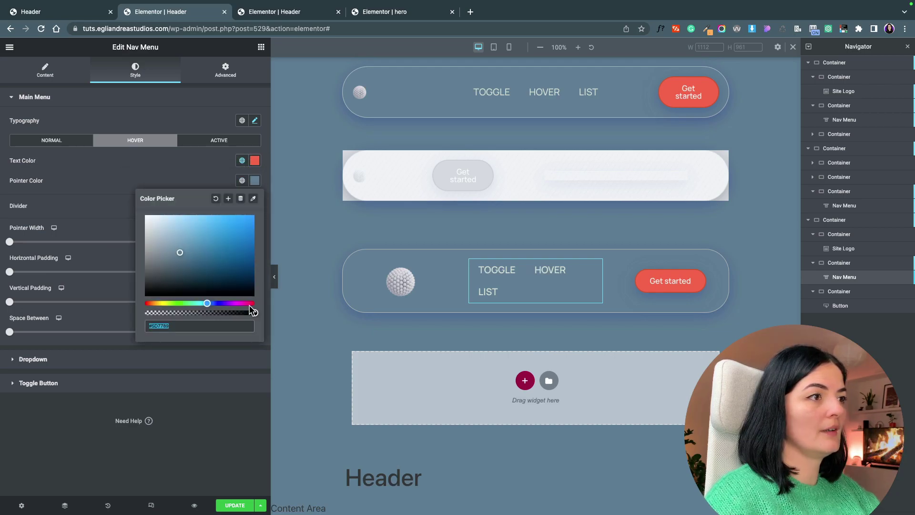
pyautogui.moveTo(252, 314); pyautogui.dragTo(133, 312)
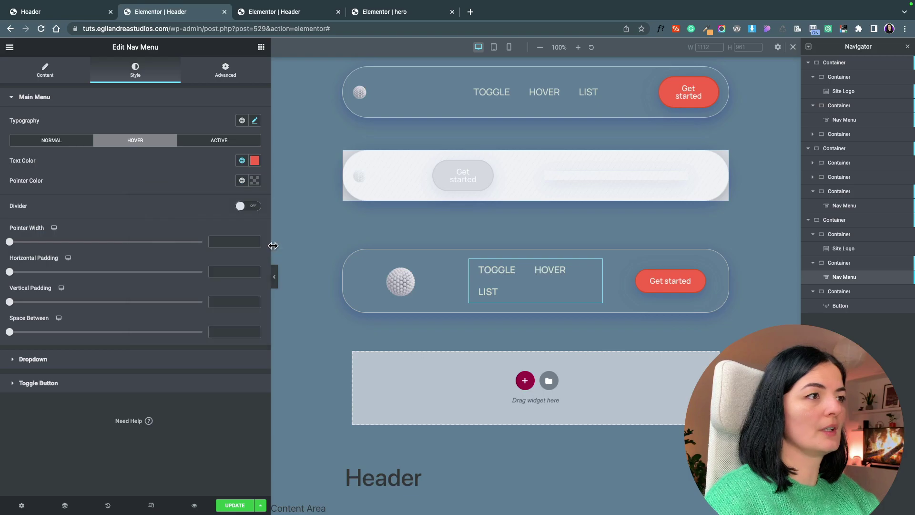
pyautogui.moveTo(271, 245); pyautogui.dragTo(116, 249)
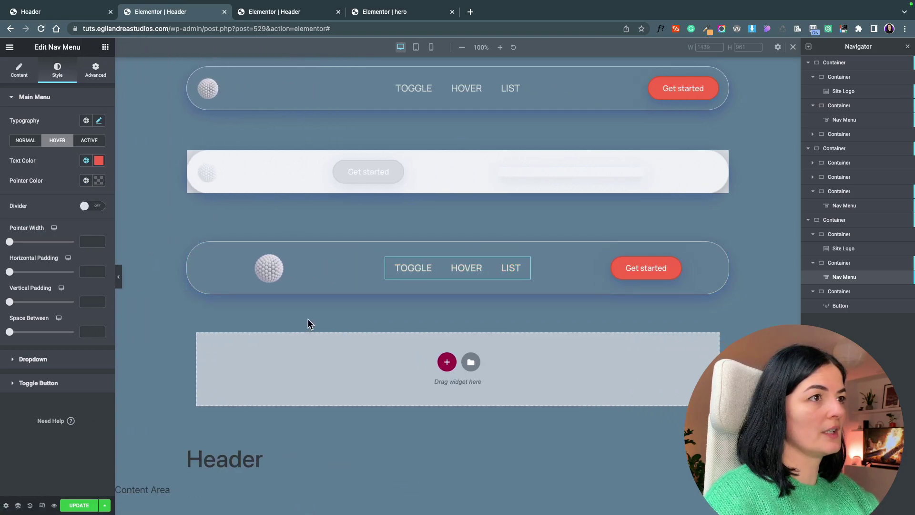
# Step: Set the Nav Menu's mobile dropdown breakpoint to Mobile (> 767px)
pyautogui.click(269, 268)
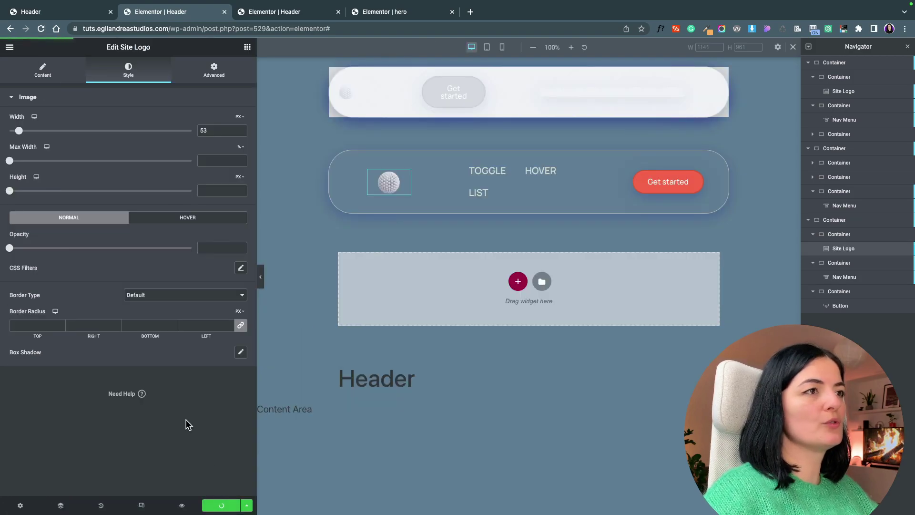
pyautogui.press('super+i')
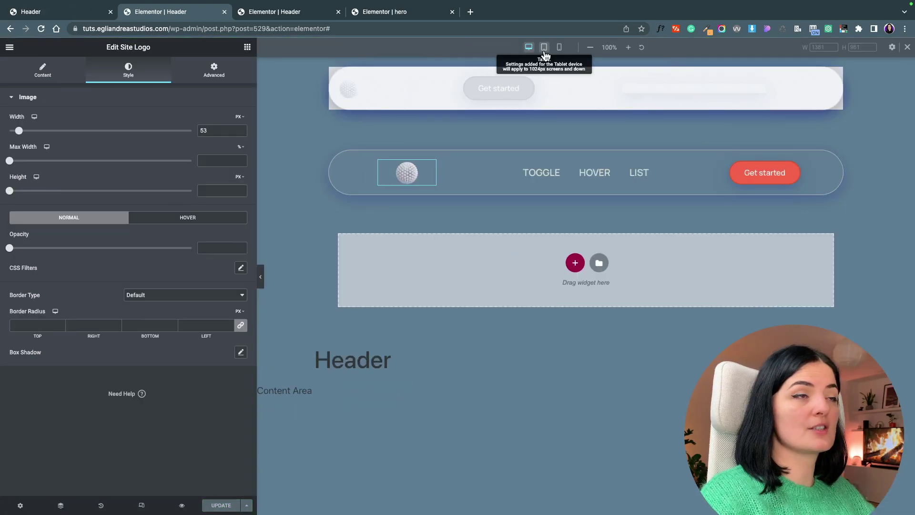
pyautogui.click(544, 49)
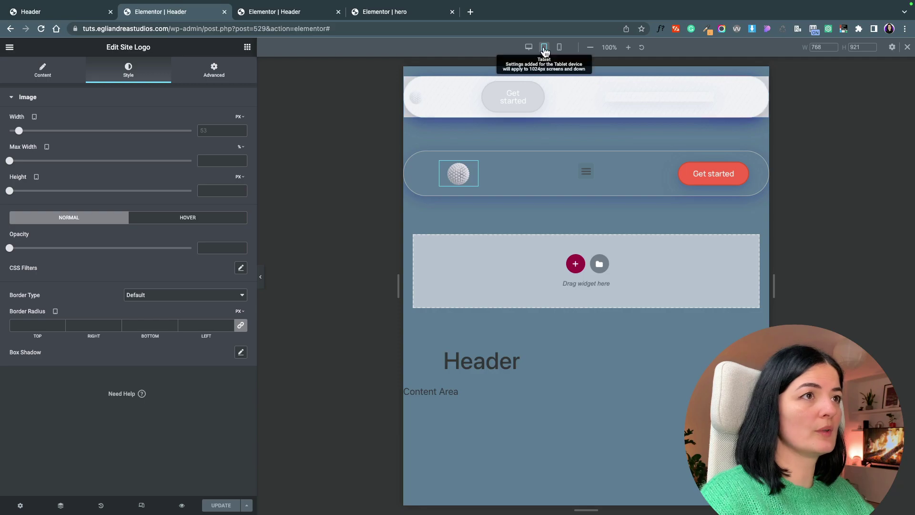
pyautogui.click(529, 47)
pyautogui.click(654, 168)
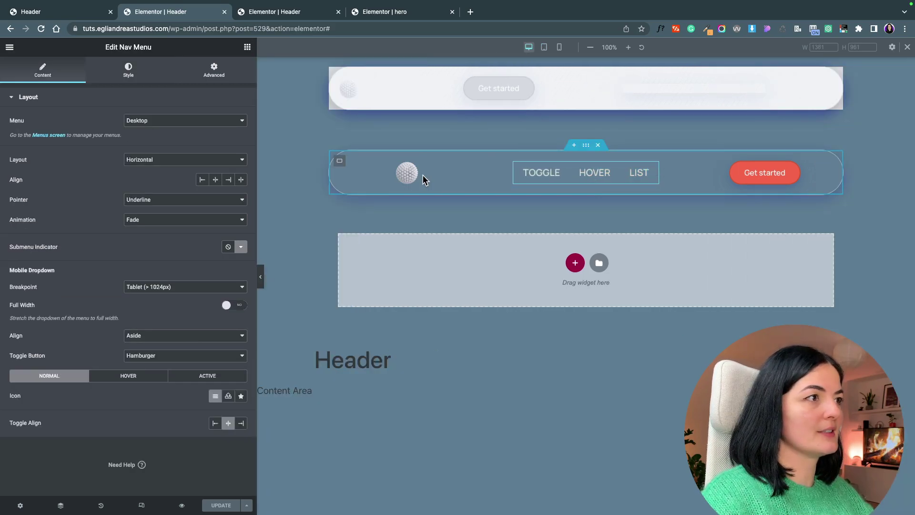
pyautogui.click(175, 288)
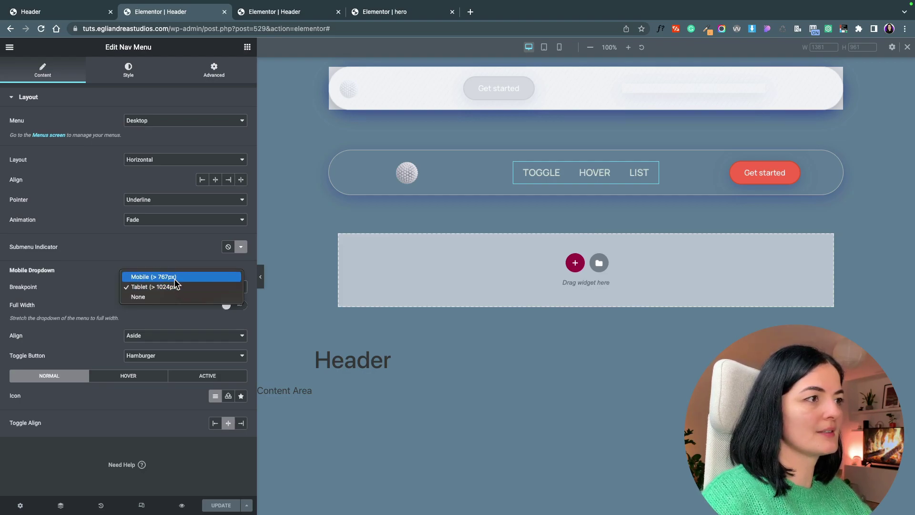
pyautogui.click(176, 283)
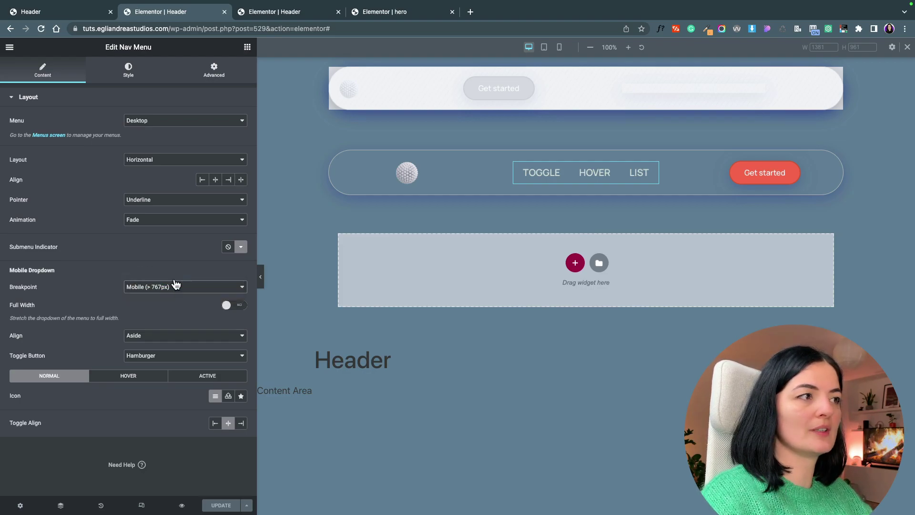
# Step: In Tablet view, widen the menu column to about 50% so the links fit in one row
pyautogui.click(545, 48)
pyautogui.moveTo(257, 256)
pyautogui.mouseDown()
pyautogui.moveTo(120, 260)
pyautogui.moveTo(244, 256)
pyautogui.mouseUp()
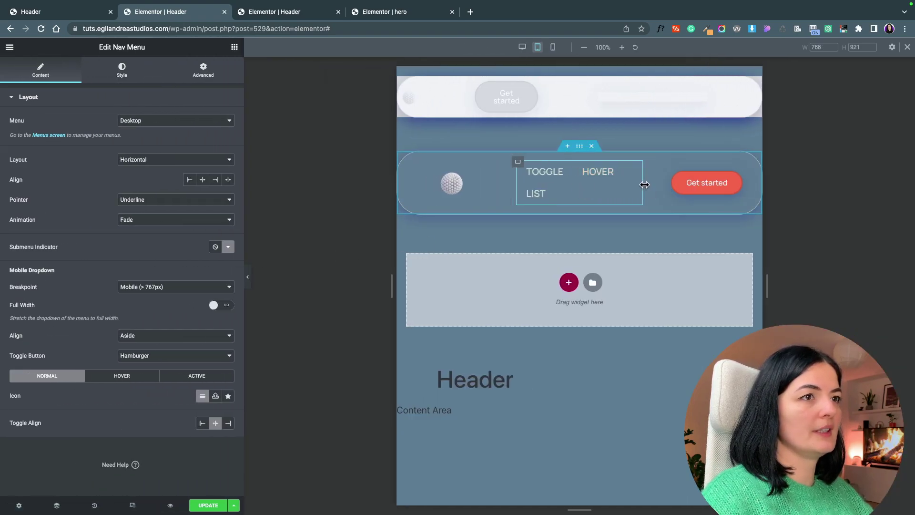
pyautogui.moveTo(643, 185); pyautogui.dragTo(677, 180)
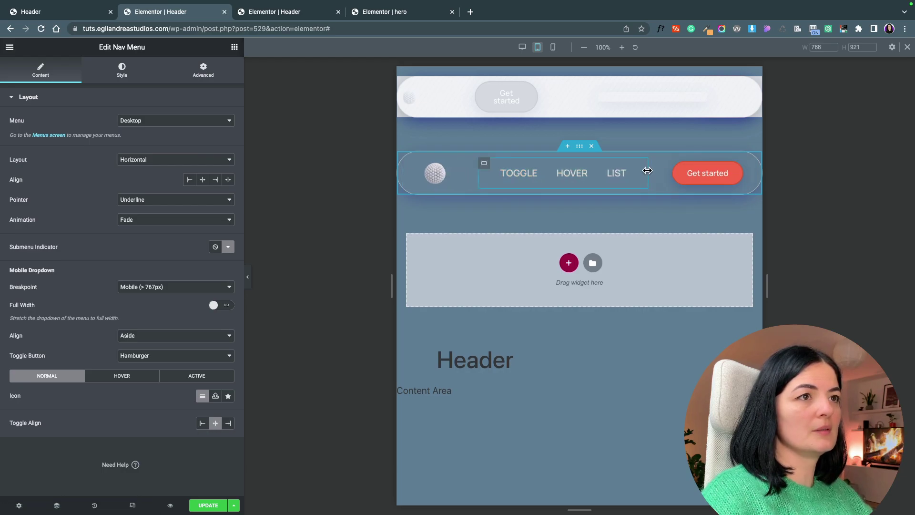
pyautogui.moveTo(656, 171); pyautogui.dragTo(668, 172)
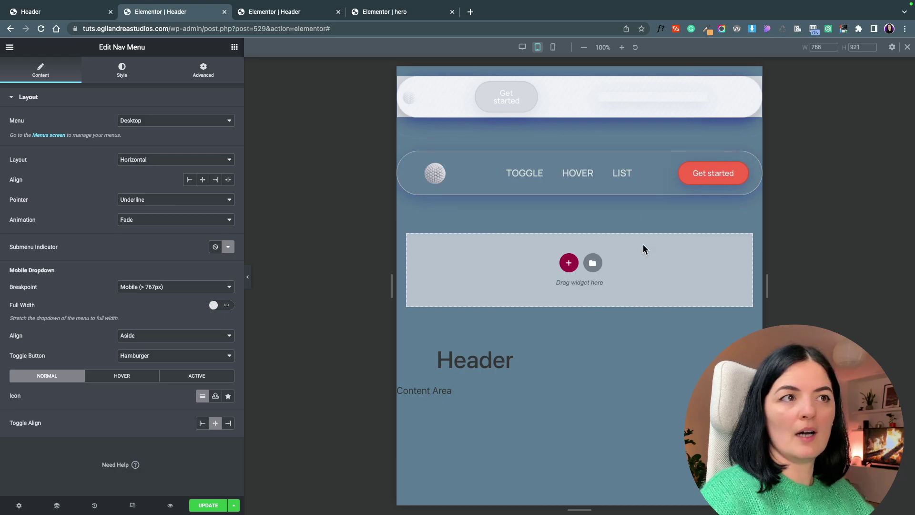
pyautogui.scroll(-2, 623, 215)
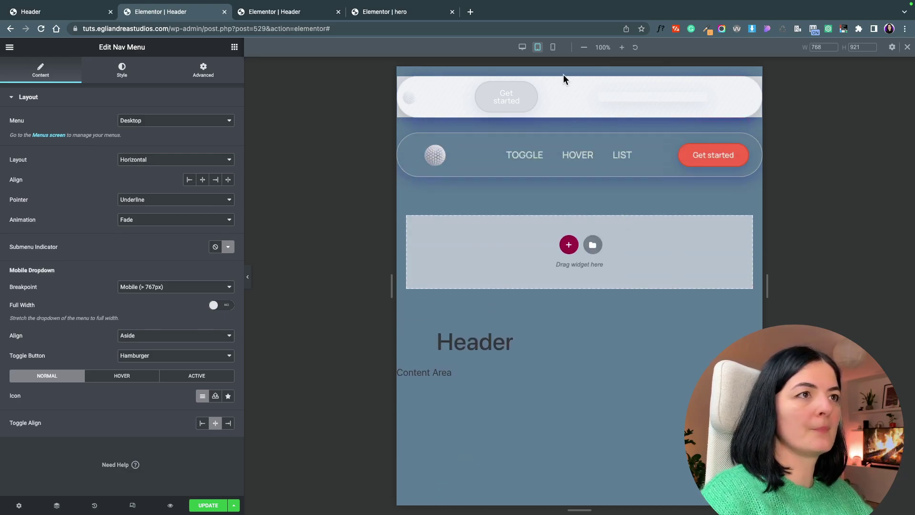
# Step: In Mobile view, duplicate the nav bar header container
pyautogui.click(553, 47)
pyautogui.click(580, 158)
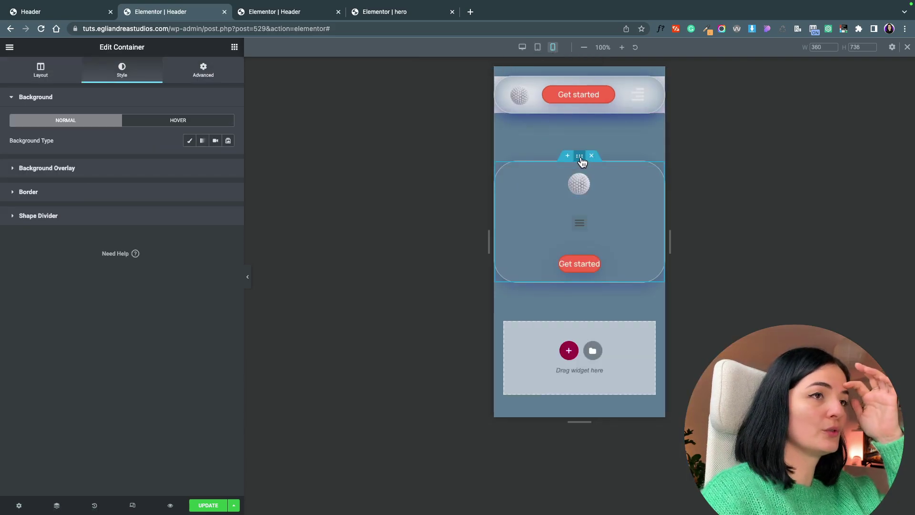
pyautogui.rightClick(580, 157)
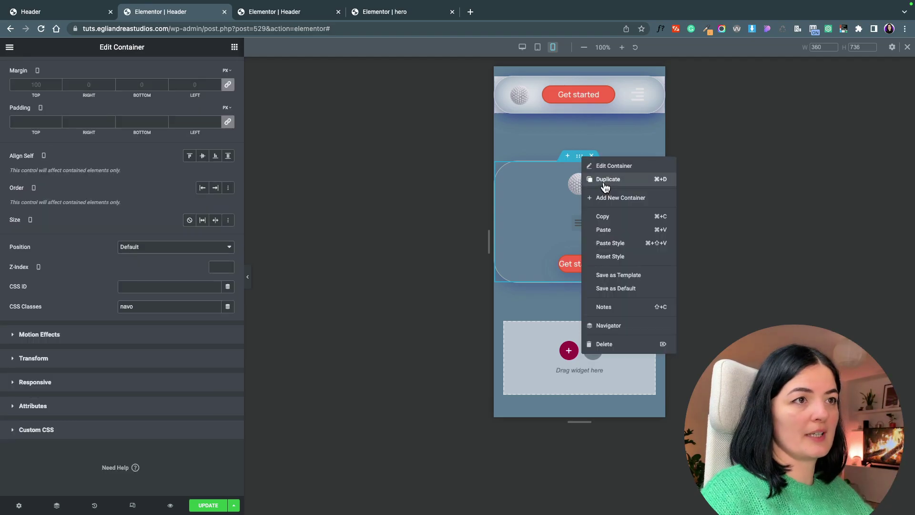
pyautogui.click(606, 182)
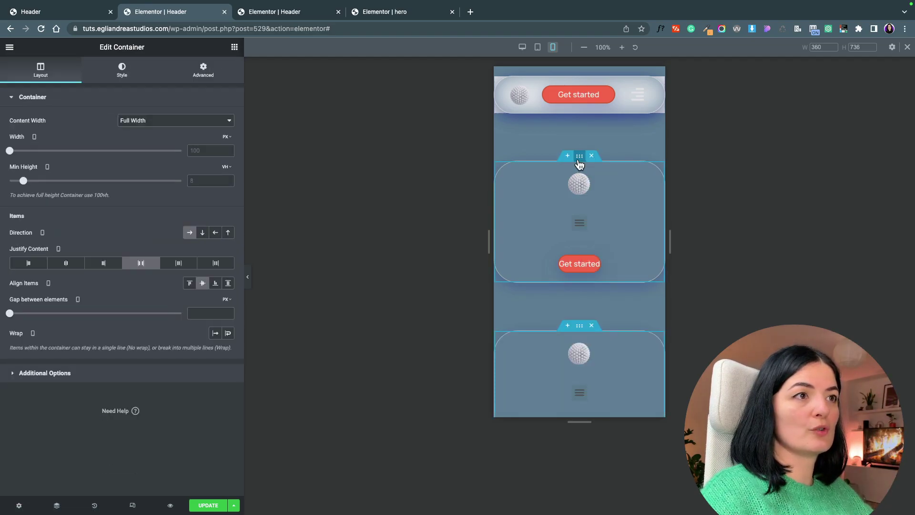
# Step: Hide the original nav bar on mobile via Responsive settings
pyautogui.click(203, 70)
pyautogui.scroll(-2, 112, 380)
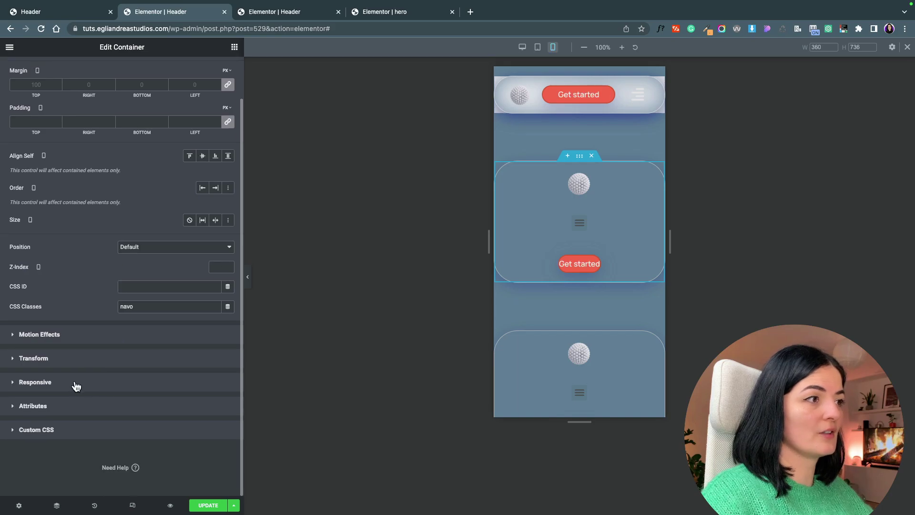
pyautogui.click(76, 384)
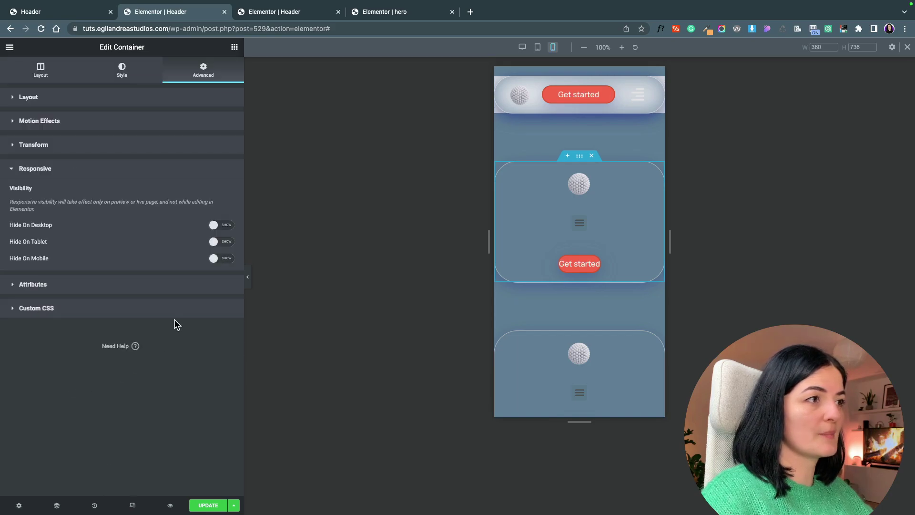
pyautogui.click(222, 259)
pyautogui.scroll(-2, 579, 286)
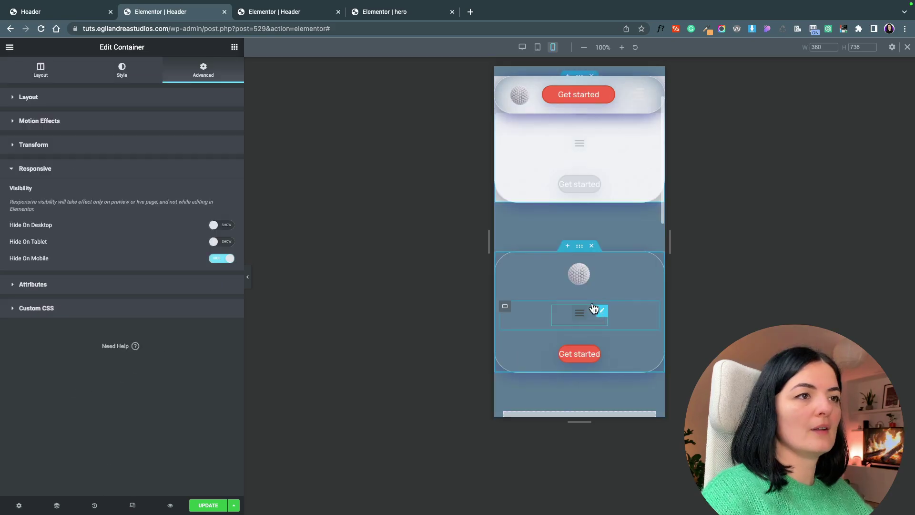
# Step: Hide the duplicated nav bar on desktop and tablet
pyautogui.click(581, 249)
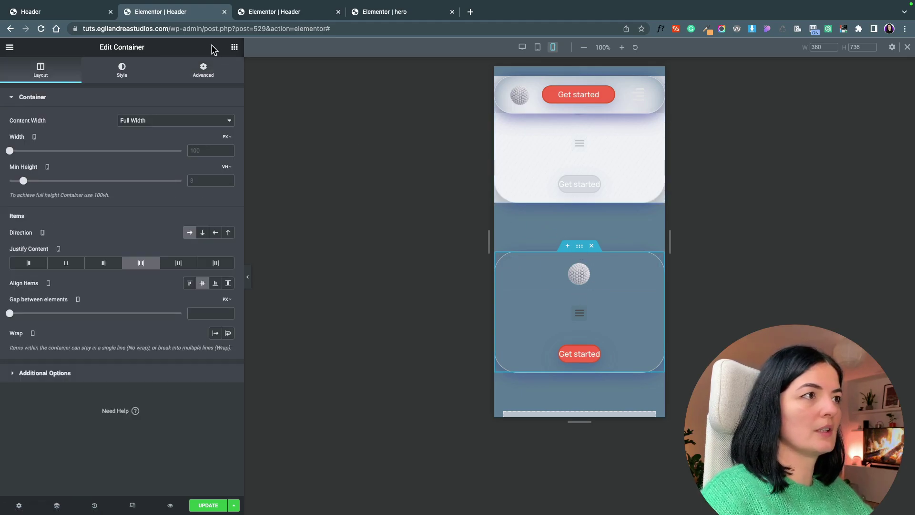
pyautogui.click(204, 69)
pyautogui.scroll(-2, 109, 396)
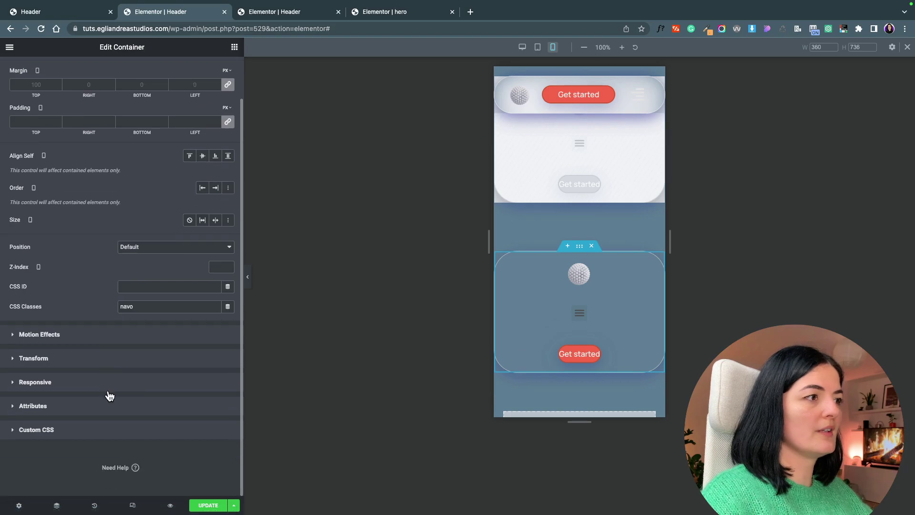
pyautogui.click(106, 384)
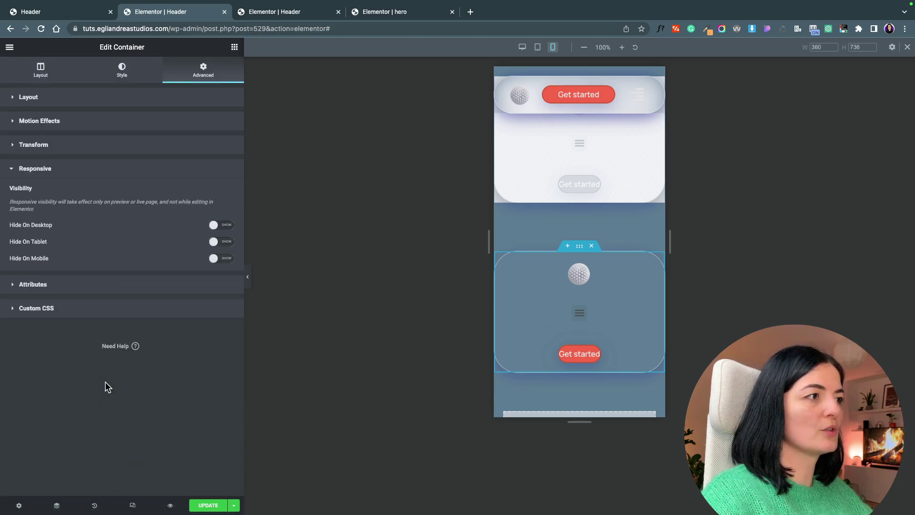
pyautogui.click(222, 226)
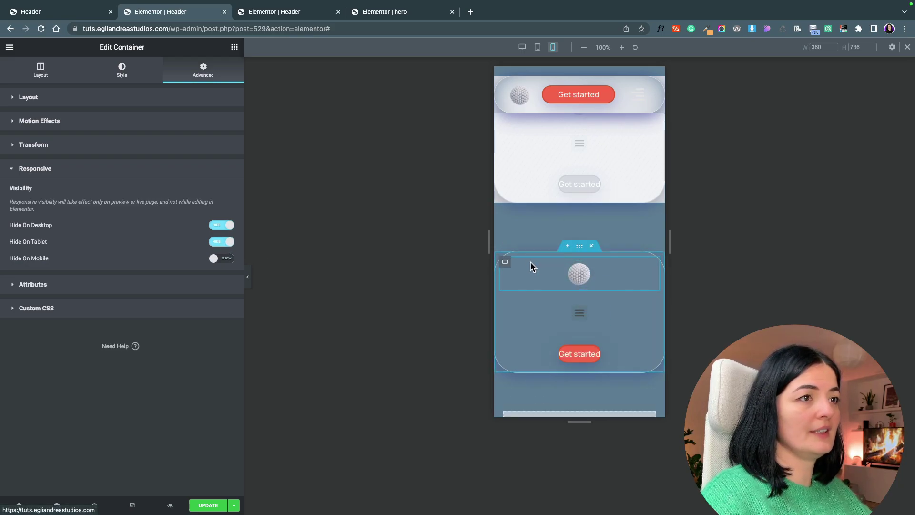
pyautogui.click(41, 69)
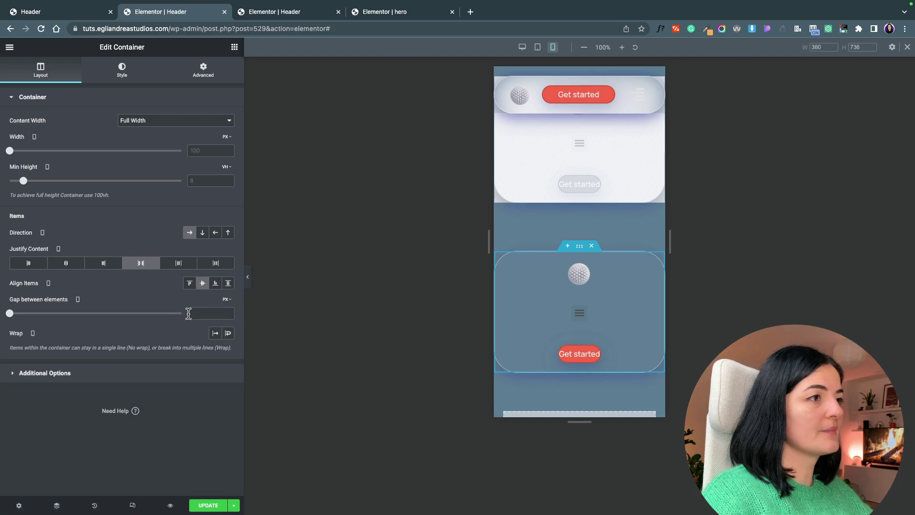
pyautogui.hotkey('ctrl', 'Tab')
# Step: Resize the logo, menu and button containers to 20%, 21% and 46% widths
pyautogui.moveTo(479, 216); pyautogui.dragTo(456, 210)
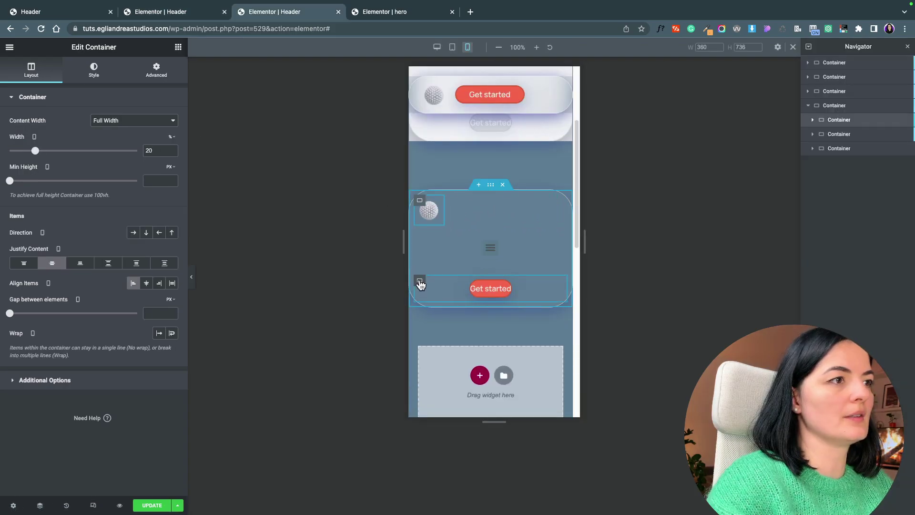
pyautogui.click(420, 241)
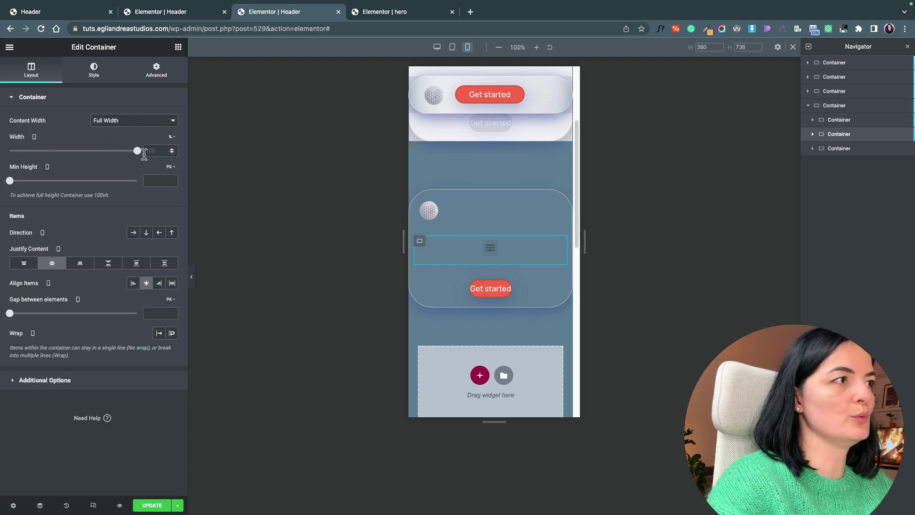
pyautogui.moveTo(137, 150); pyautogui.dragTo(36, 151)
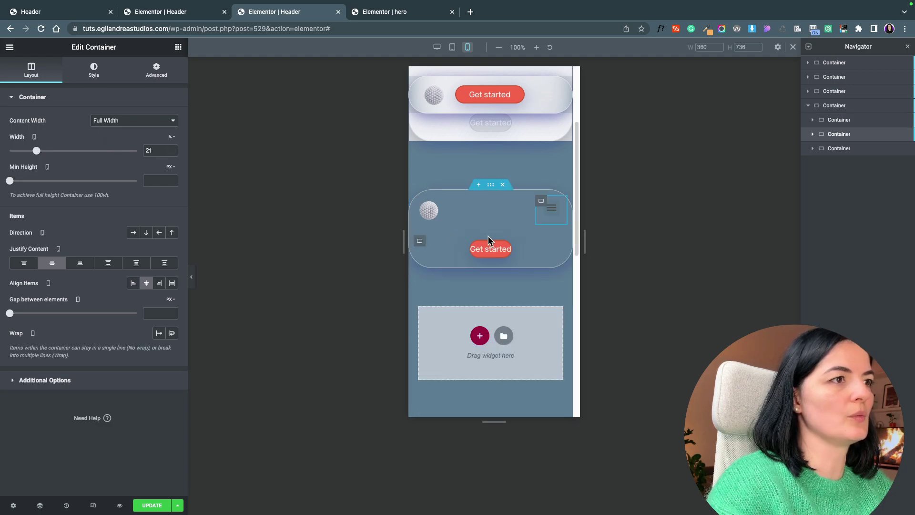
pyautogui.click(419, 241)
pyautogui.moveTo(136, 156); pyautogui.dragTo(70, 154)
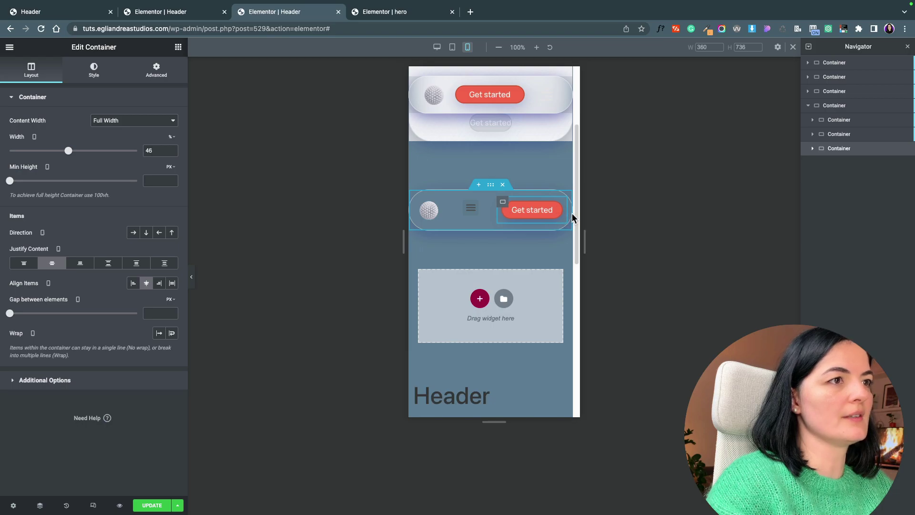
# Step: Move the hamburger menu after the Get started button and centre the header row
pyautogui.click(534, 284)
pyautogui.moveTo(495, 204); pyautogui.dragTo(551, 255)
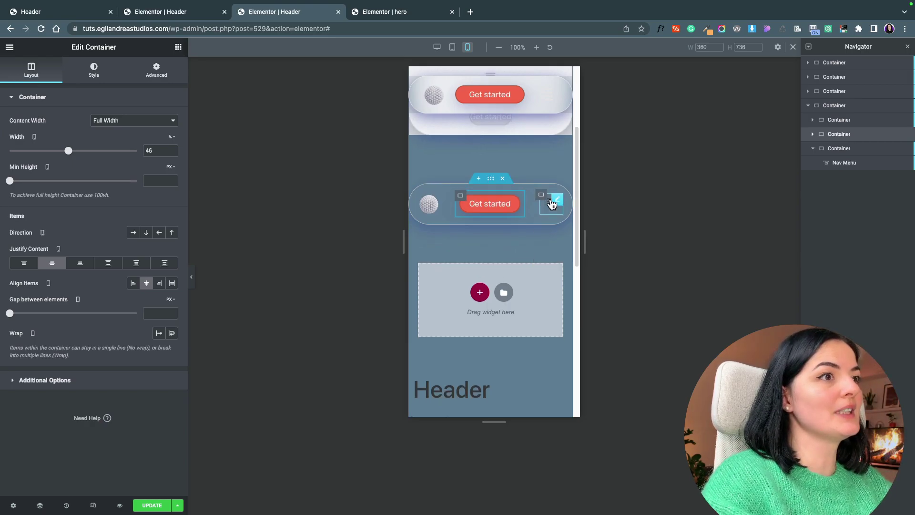
pyautogui.click(492, 184)
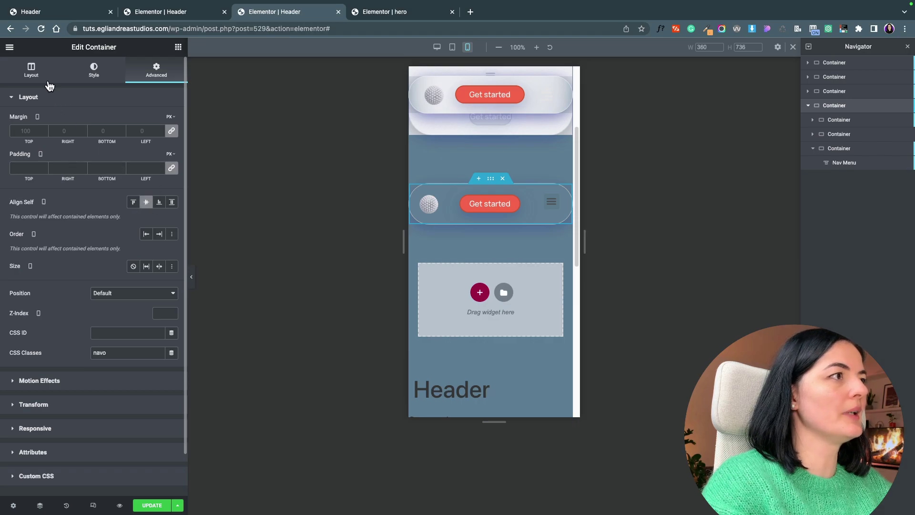
pyautogui.click(31, 70)
pyautogui.click(52, 263)
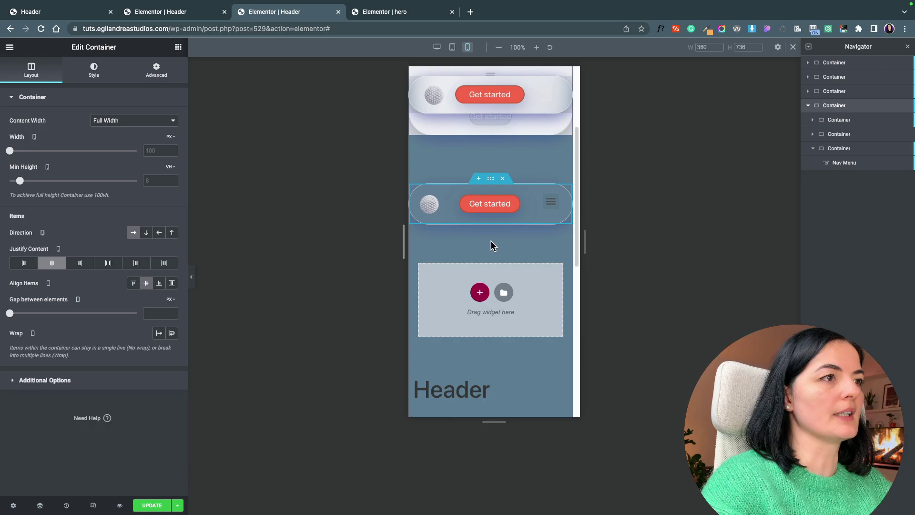
pyautogui.click(191, 276)
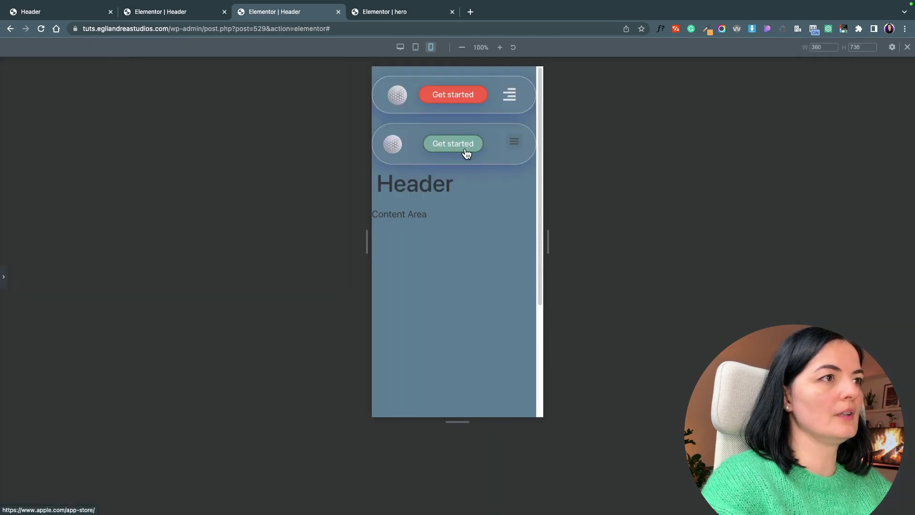
# Step: Turn on Full Width for the Nav Menu's mobile dropdown
pyautogui.click(4, 277)
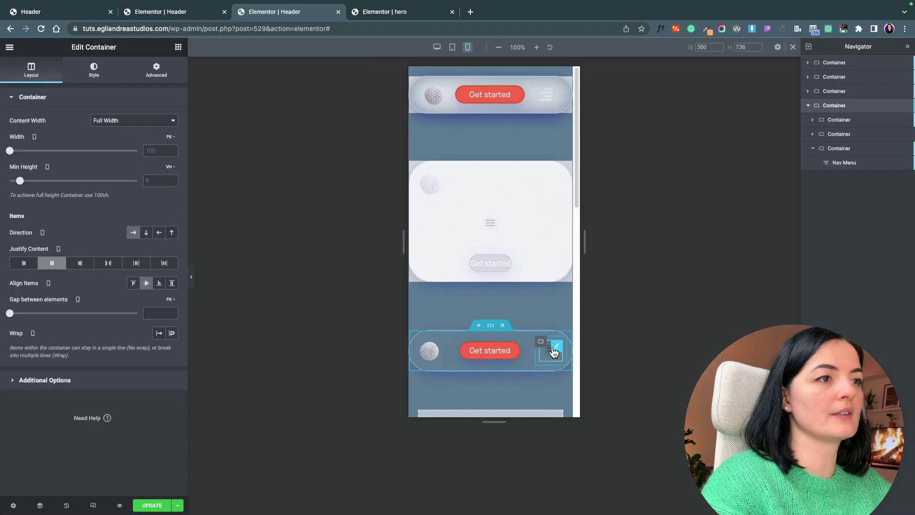
pyautogui.click(553, 352)
pyautogui.click(549, 355)
pyautogui.click(548, 357)
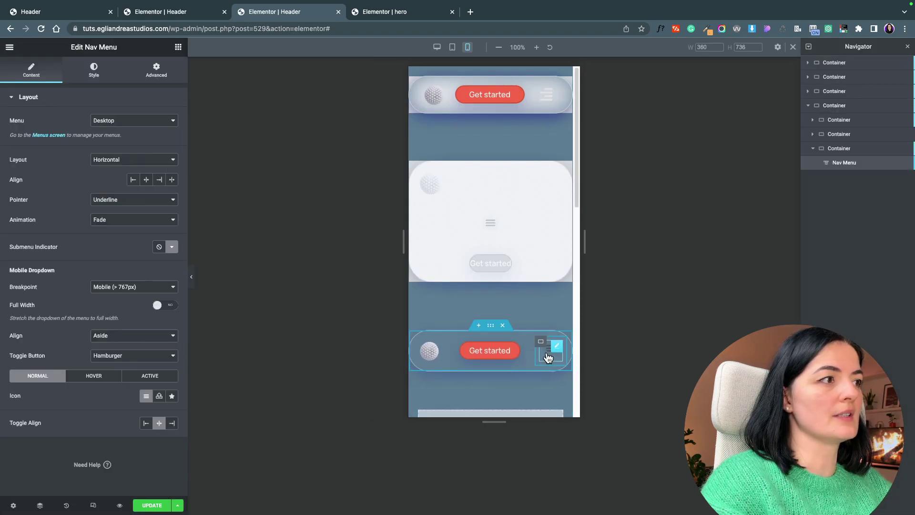
pyautogui.click(548, 358)
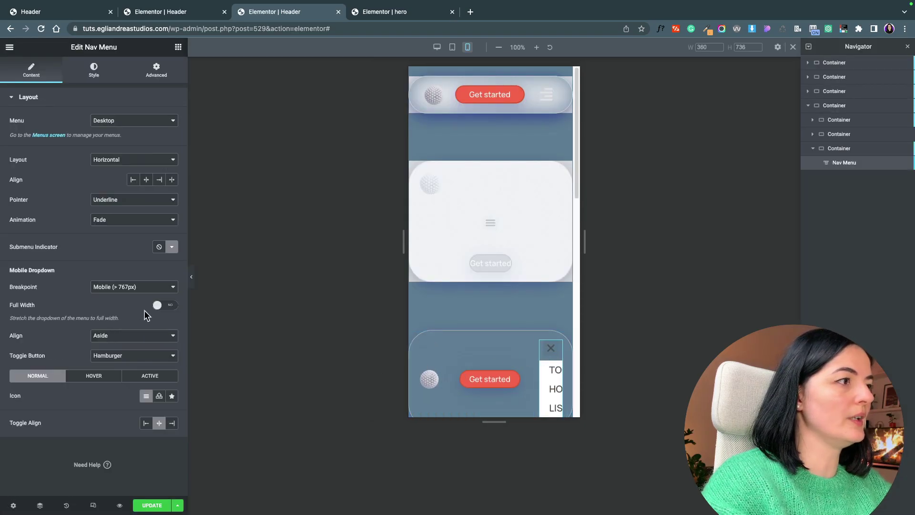
pyautogui.click(162, 305)
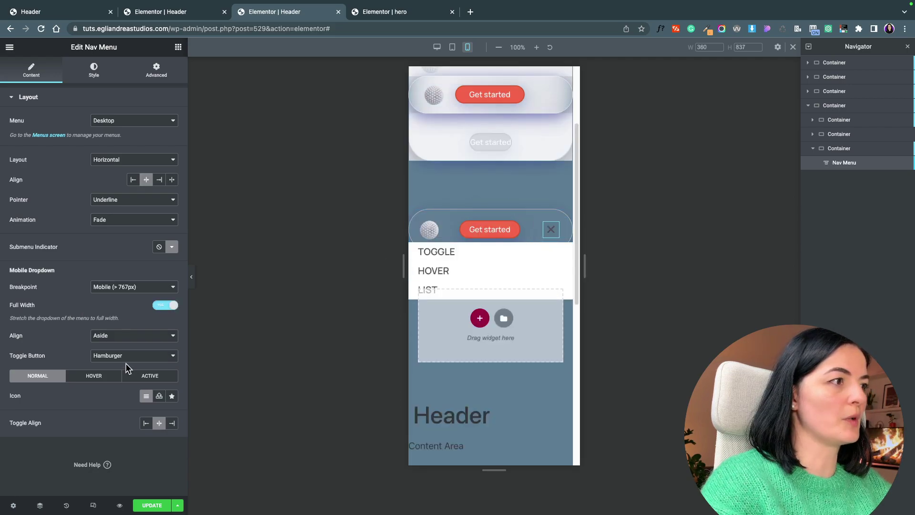
# Step: Set the toggle icon to Align justify from the Icon Library
pyautogui.click(146, 396)
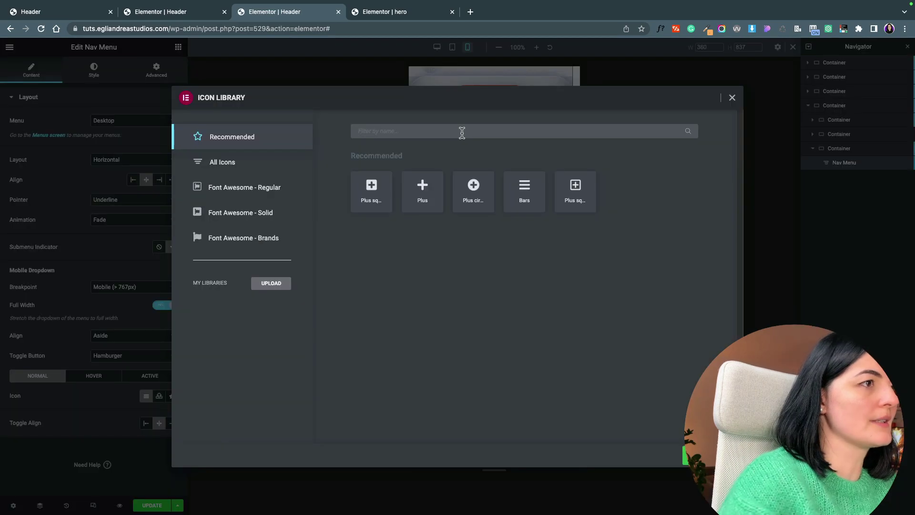
pyautogui.click(264, 174)
pyautogui.scroll(-20, 508, 320)
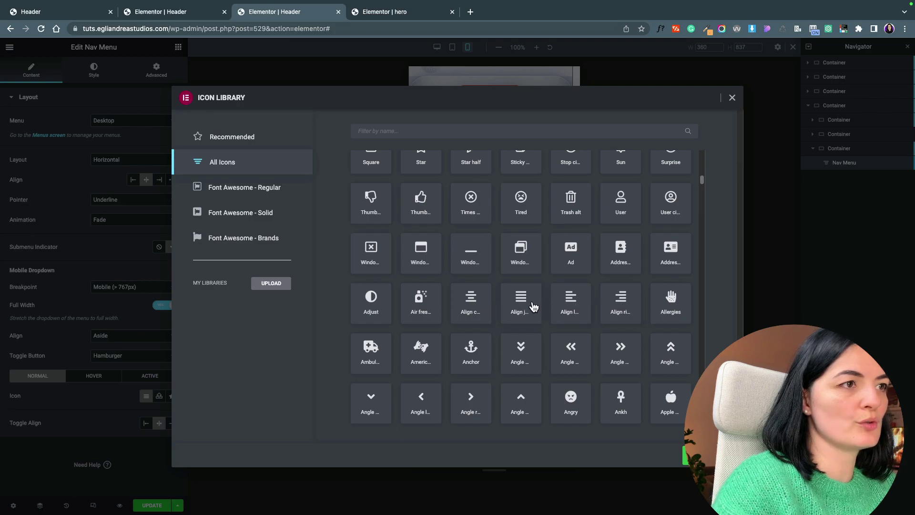
pyautogui.click(521, 307)
pyautogui.click(706, 455)
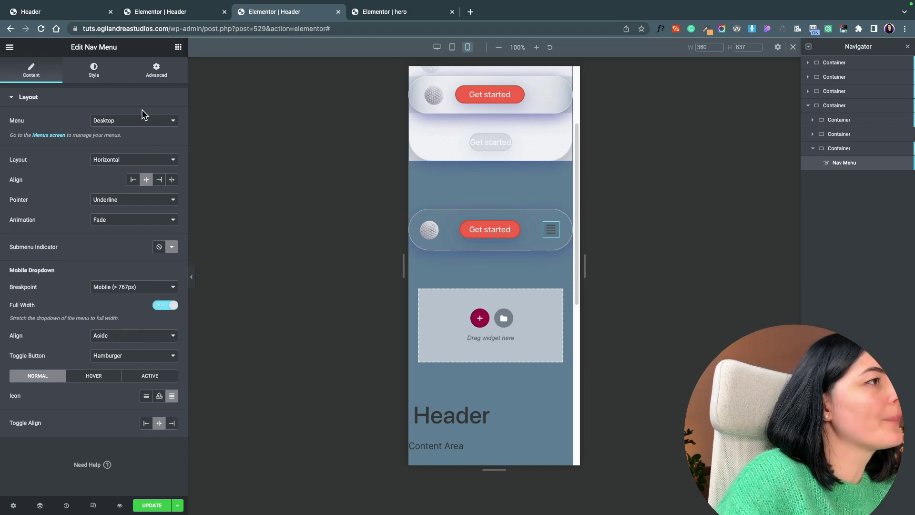
# Step: Colour the toggle button icon with the 'green light' global colour
pyautogui.click(101, 77)
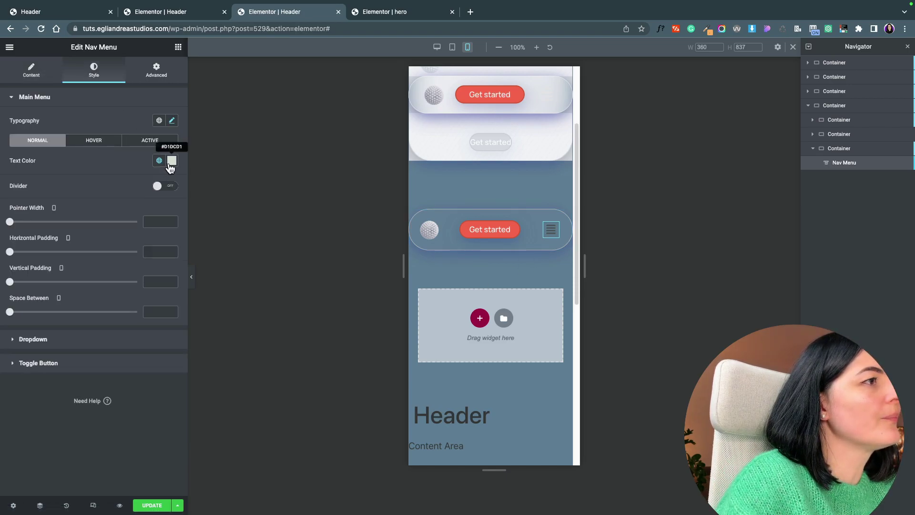
pyautogui.click(171, 160)
pyautogui.click(132, 162)
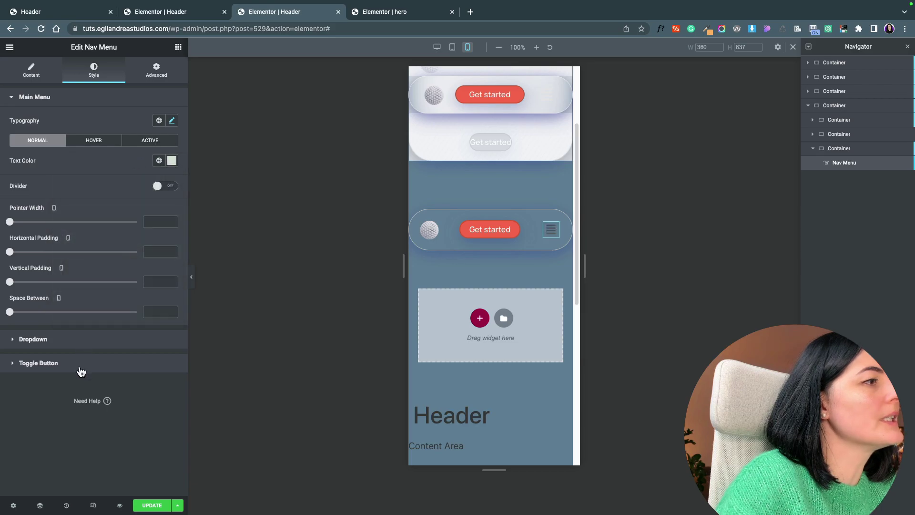
pyautogui.click(80, 366)
pyautogui.click(171, 190)
pyautogui.click(160, 188)
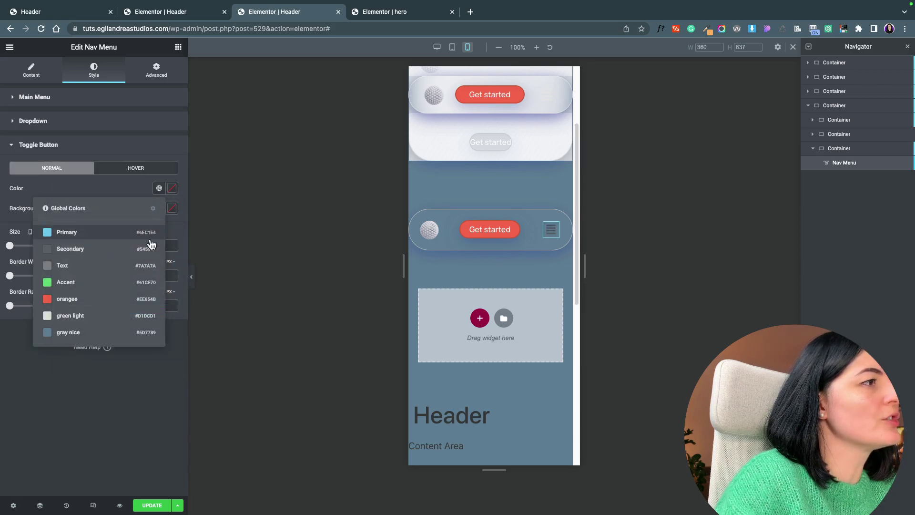
pyautogui.click(94, 322)
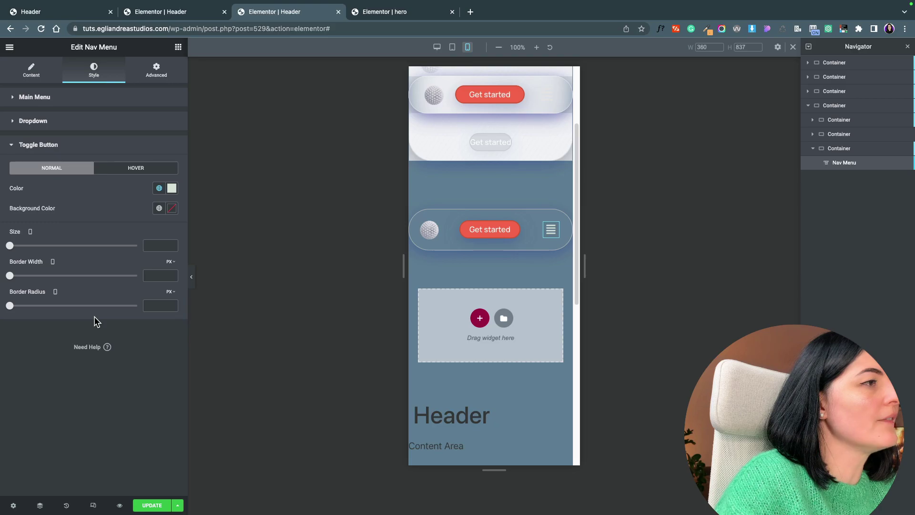
# Step: Enlarge the toggle icon to size 29 and check it in the dropdown
pyautogui.click(10, 246)
pyautogui.moveTo(13, 252); pyautogui.dragTo(30, 252)
pyautogui.click(552, 236)
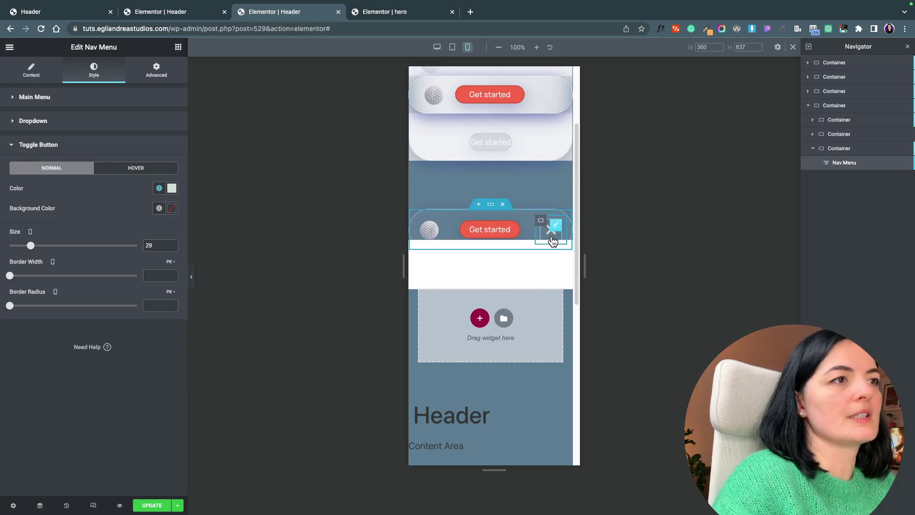
pyautogui.click(551, 237)
# Step: Set the mobile dropdown alignment to Center
pyautogui.click(547, 236)
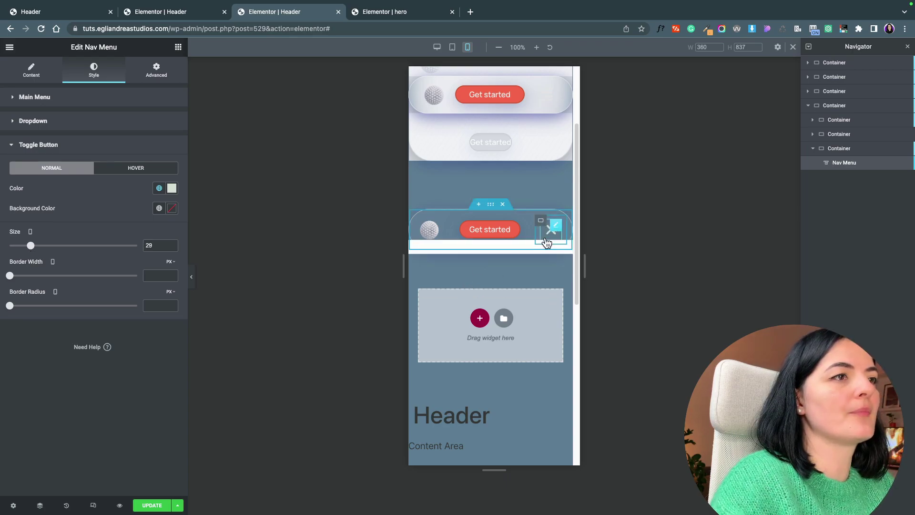
pyautogui.click(53, 125)
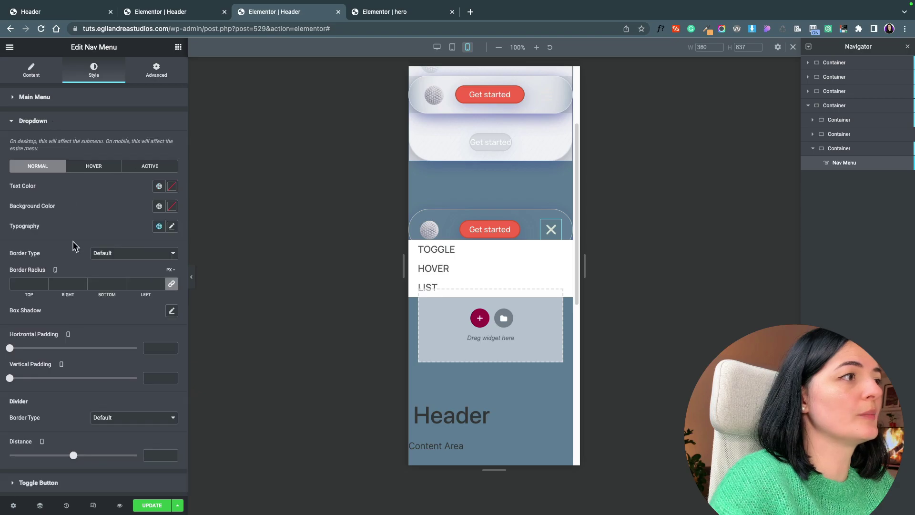
pyautogui.click(31, 69)
pyautogui.click(100, 353)
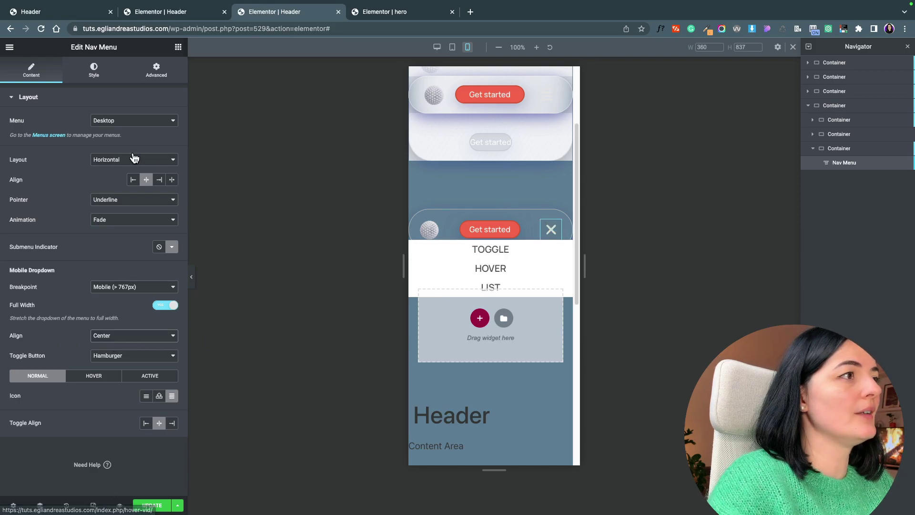
# Step: Set the main menu typography size to 1.7 rem
pyautogui.click(94, 71)
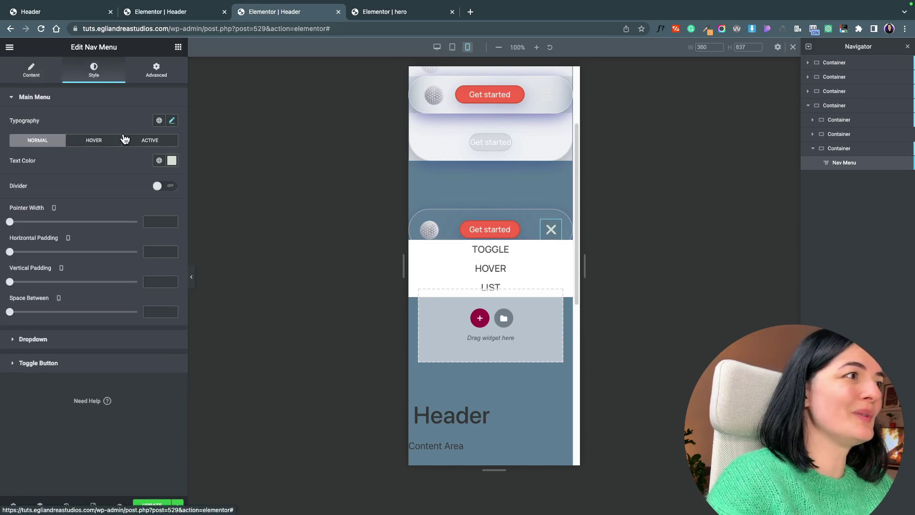
pyautogui.click(172, 120)
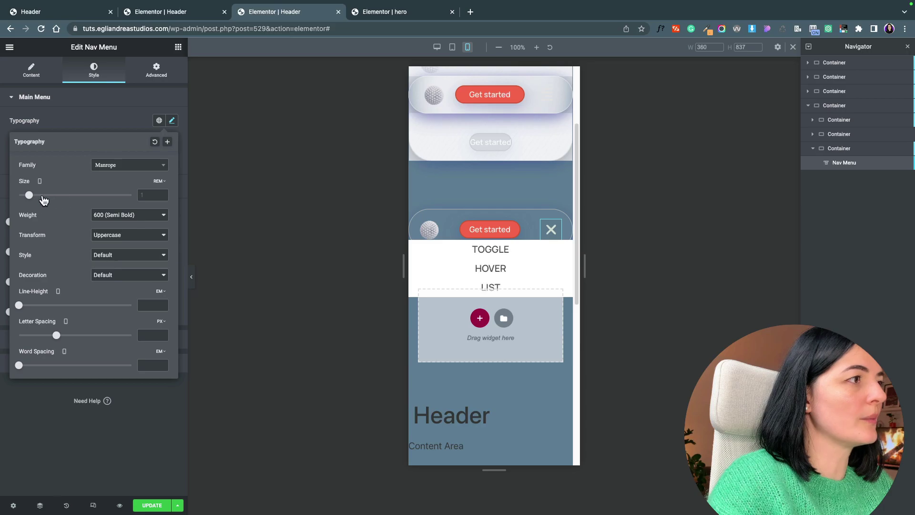
pyautogui.moveTo(31, 195); pyautogui.dragTo(37, 195)
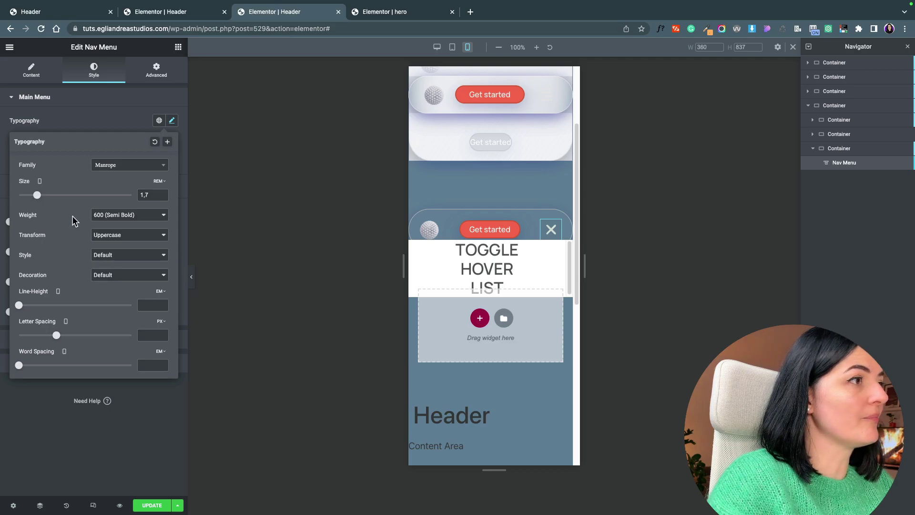
pyautogui.click(119, 128)
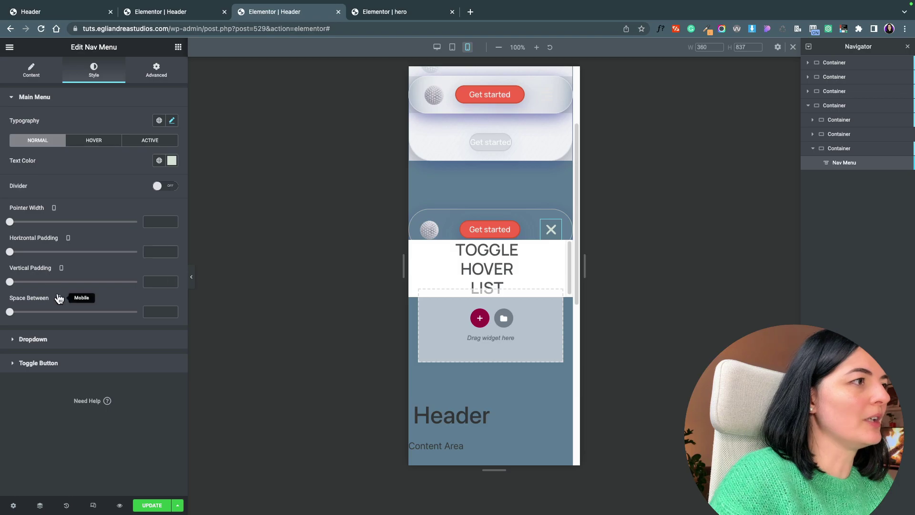
# Step: Give the dropdown items vertical padding 25 and divider distance 34
pyautogui.click(48, 339)
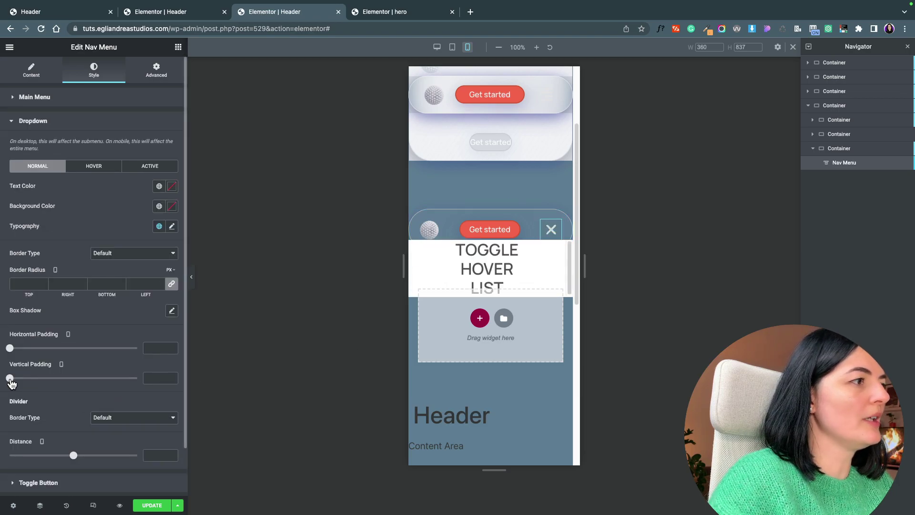
pyautogui.moveTo(11, 380); pyautogui.dragTo(74, 380)
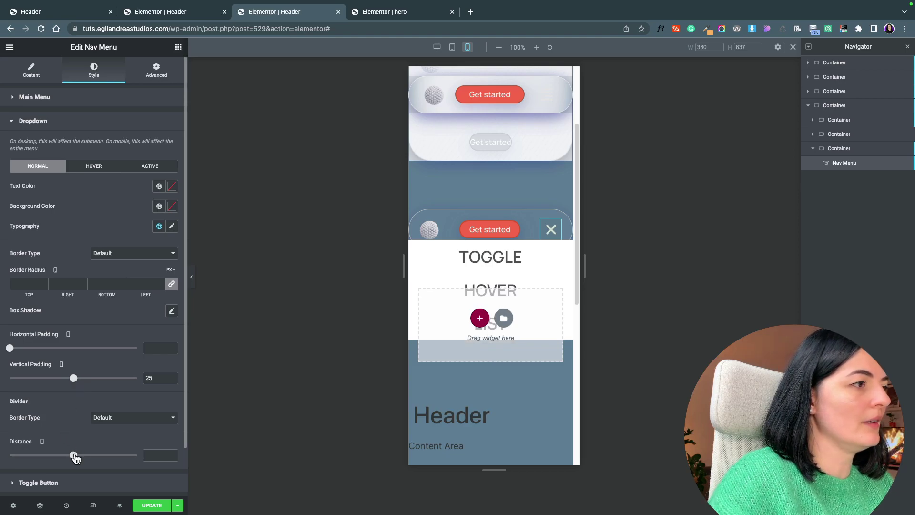
pyautogui.moveTo(75, 458); pyautogui.dragTo(96, 458)
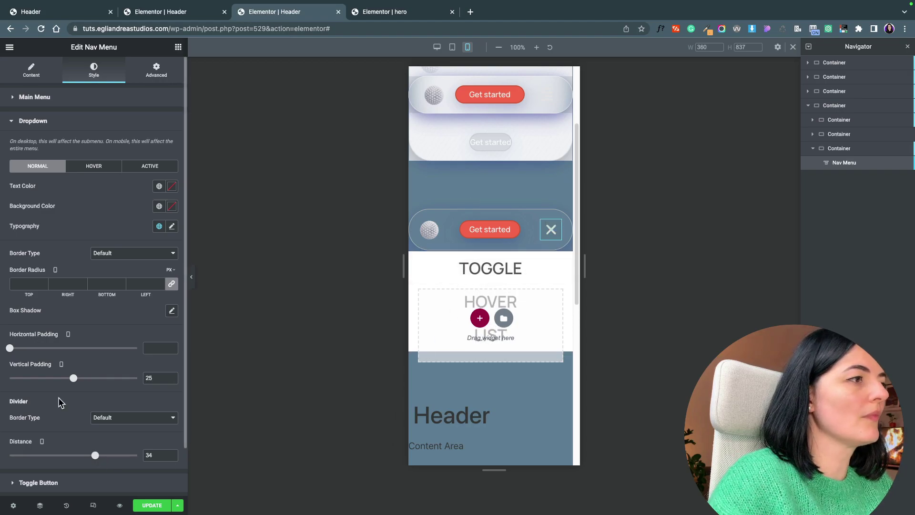
# Step: Set the dropdown background to the 'gray nice' global colour
pyautogui.scroll(-2, 81, 388)
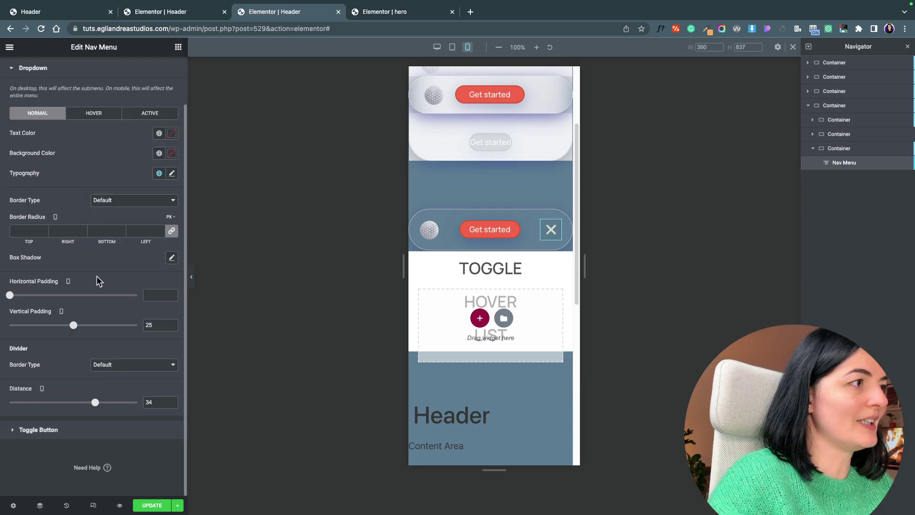
pyautogui.scroll(2, 98, 273)
pyautogui.scroll(1, 98, 274)
pyautogui.click(171, 206)
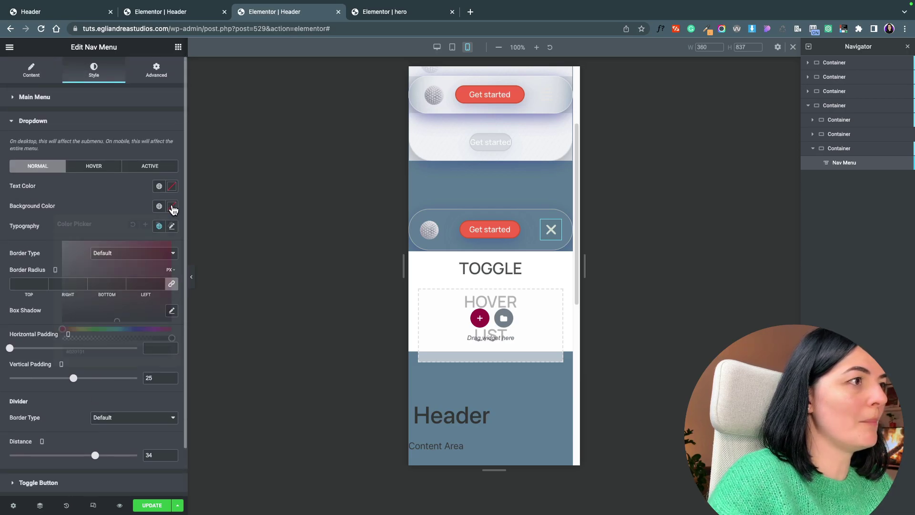
pyautogui.click(159, 208)
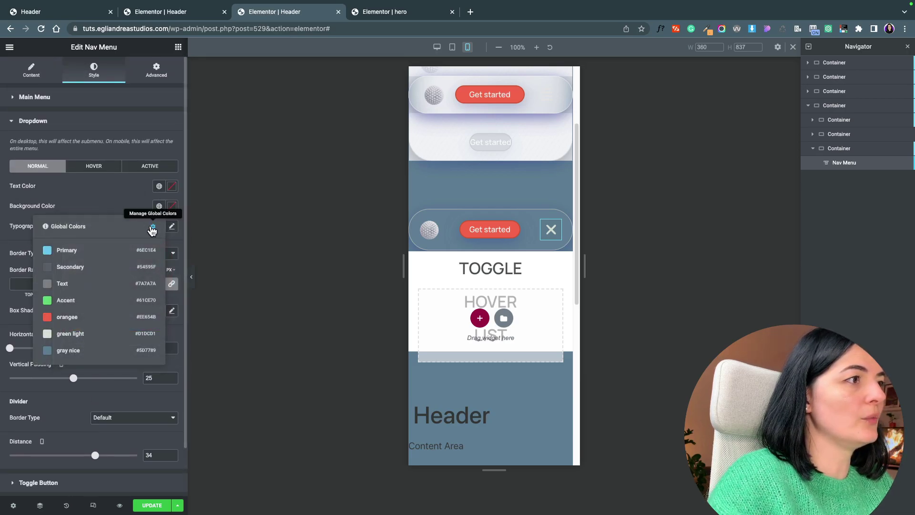
pyautogui.click(91, 352)
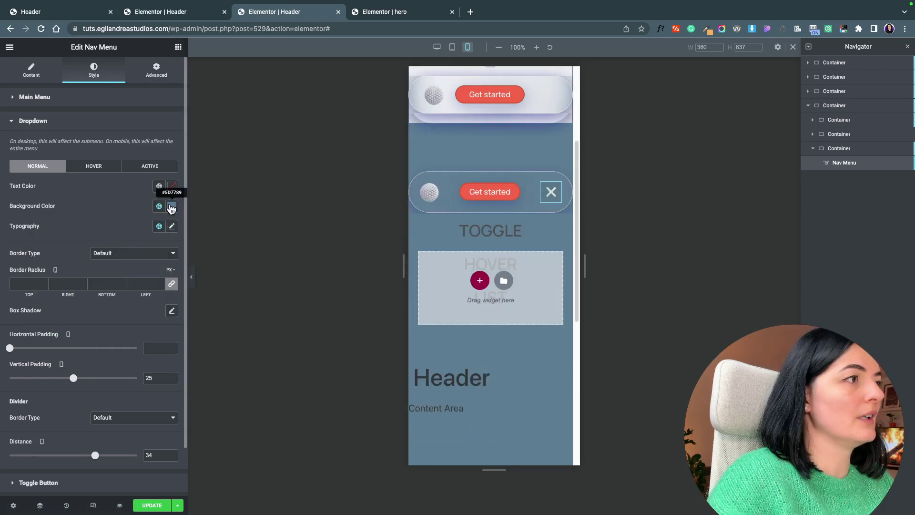
# Step: Switch the dropdown font size unit to REM and enlarge the text
pyautogui.click(172, 226)
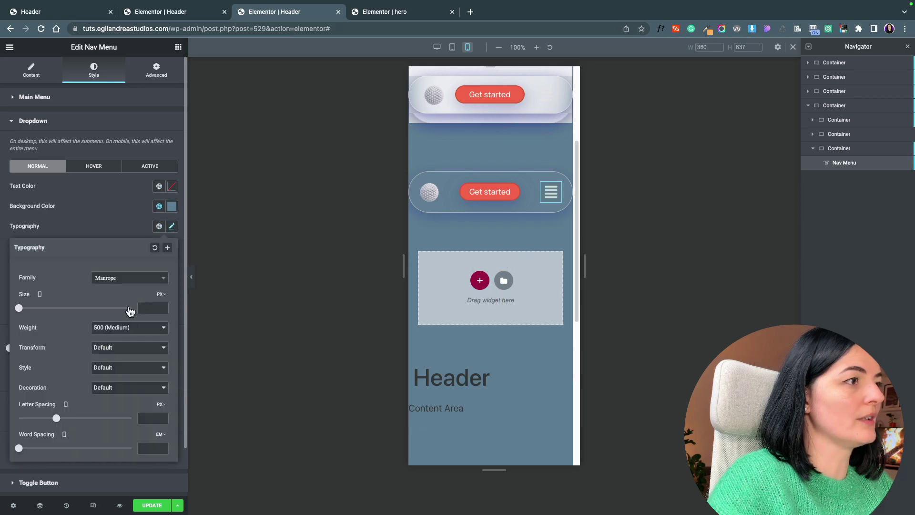
pyautogui.click(160, 293)
pyautogui.click(160, 318)
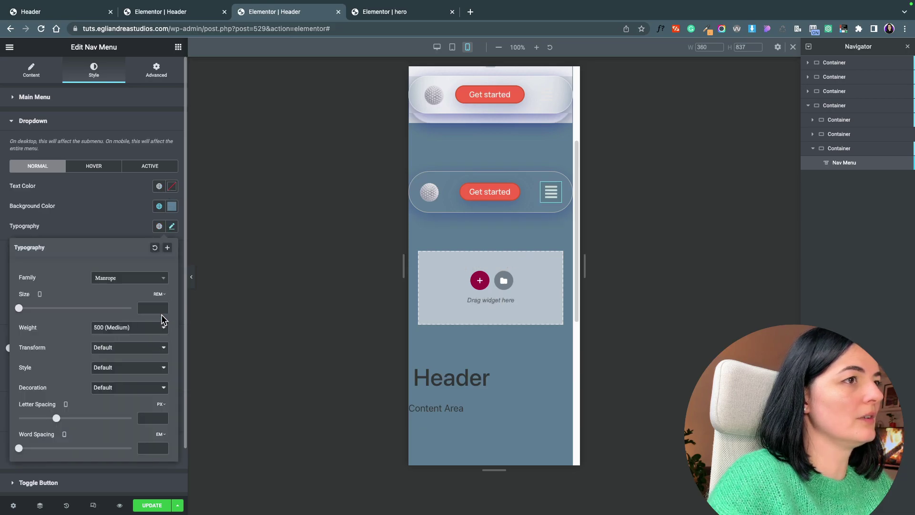
pyautogui.click(552, 204)
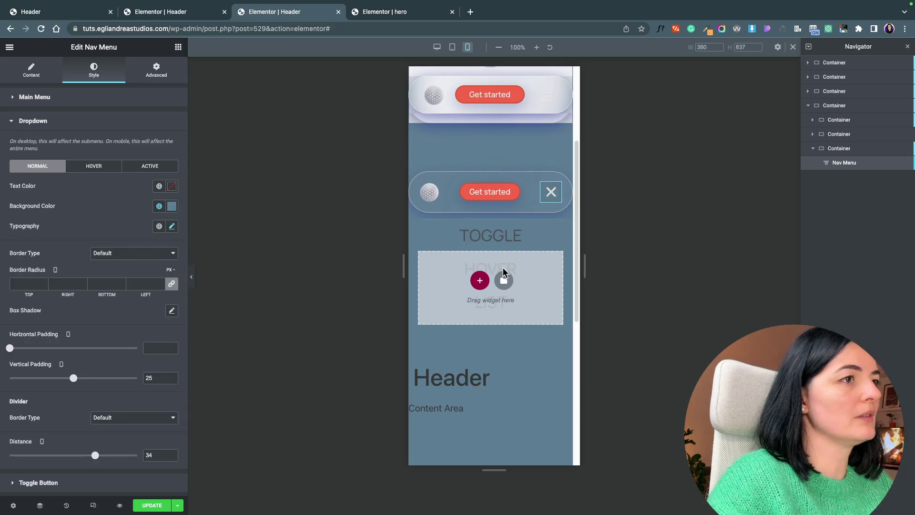
pyautogui.click(160, 226)
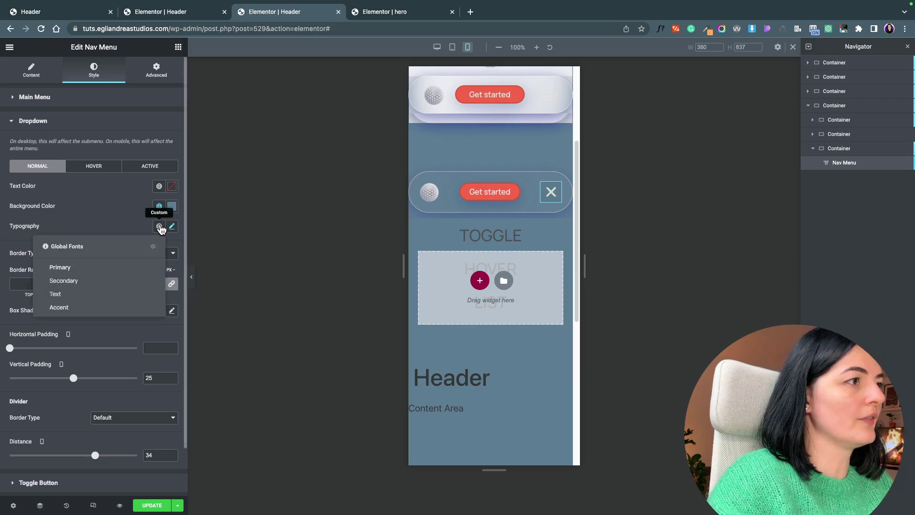
pyautogui.click(172, 226)
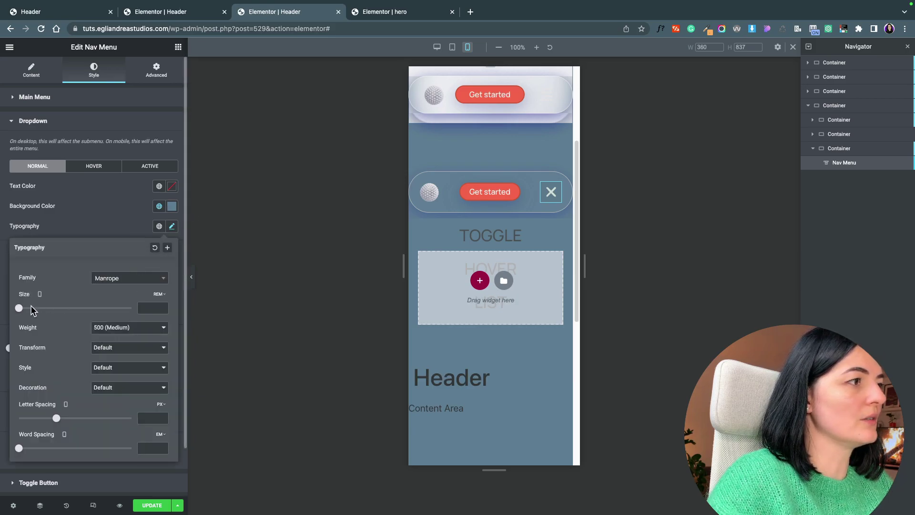
pyautogui.moveTo(31, 306); pyautogui.dragTo(42, 310)
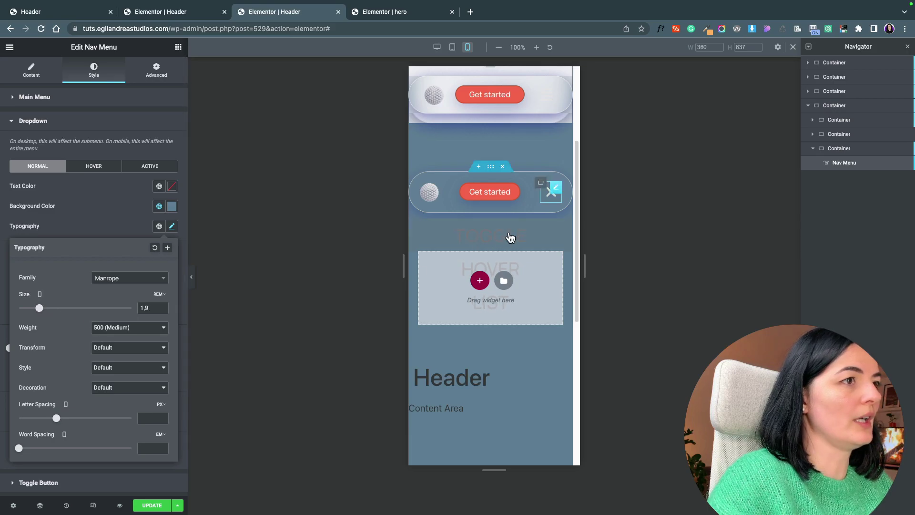
# Step: Make dropdown text dark, with light global text on red background on hover
pyautogui.click(171, 191)
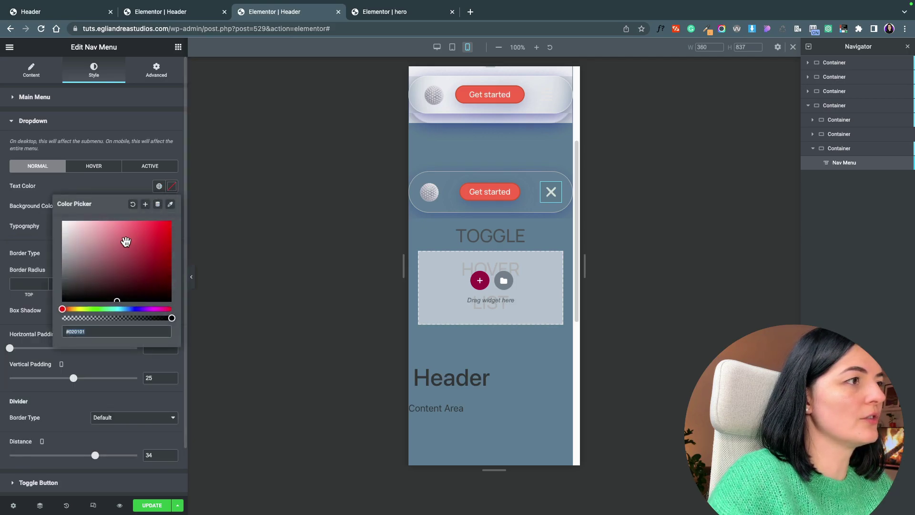
pyautogui.moveTo(124, 241); pyautogui.dragTo(72, 289)
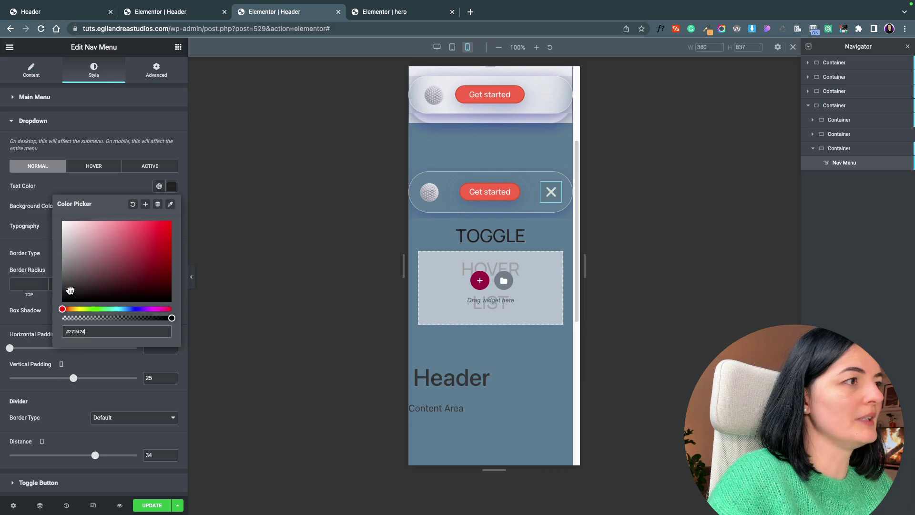
pyautogui.click(117, 169)
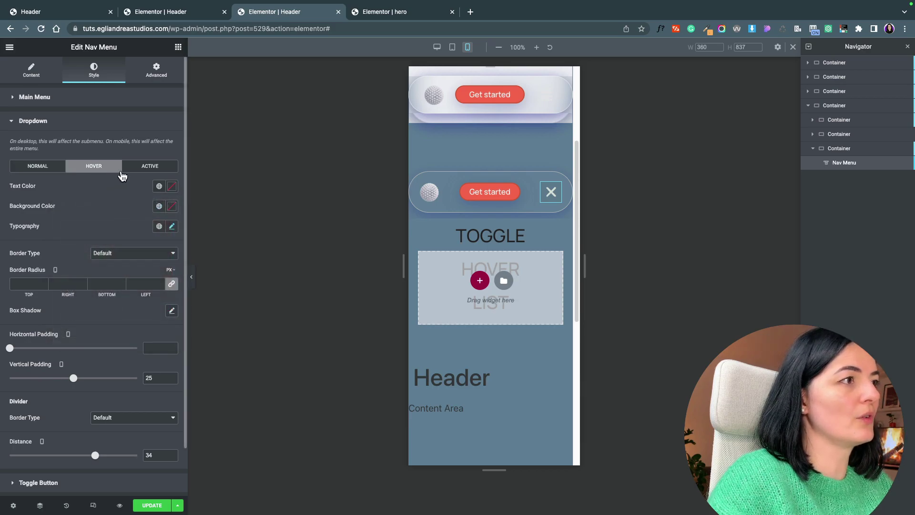
pyautogui.click(171, 187)
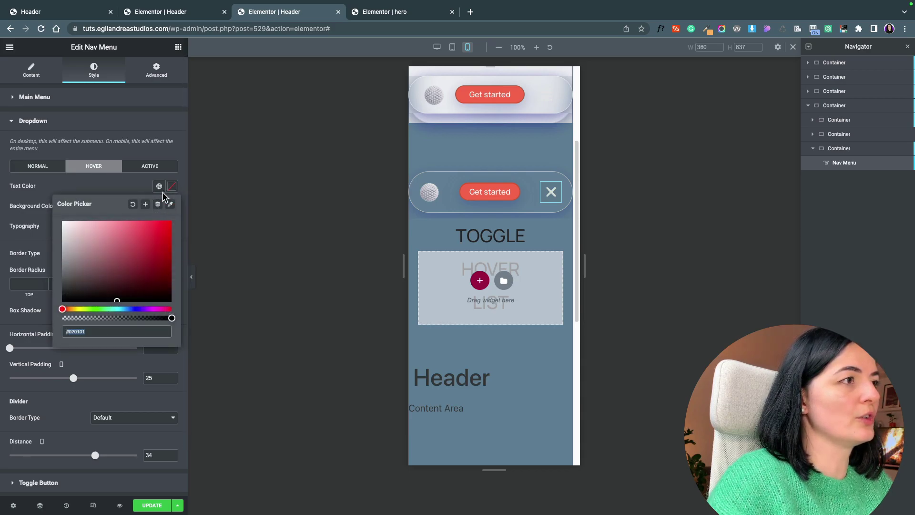
pyautogui.click(159, 186)
pyautogui.click(75, 298)
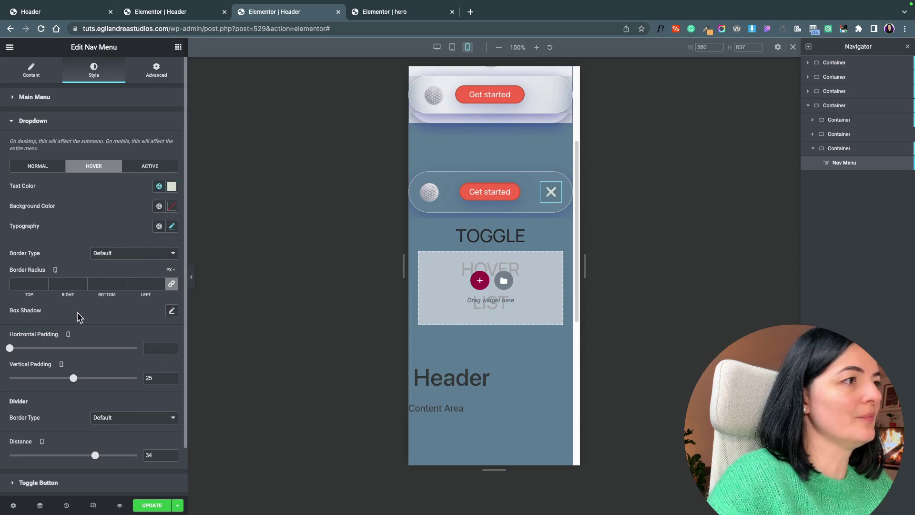
pyautogui.click(160, 206)
pyautogui.click(81, 315)
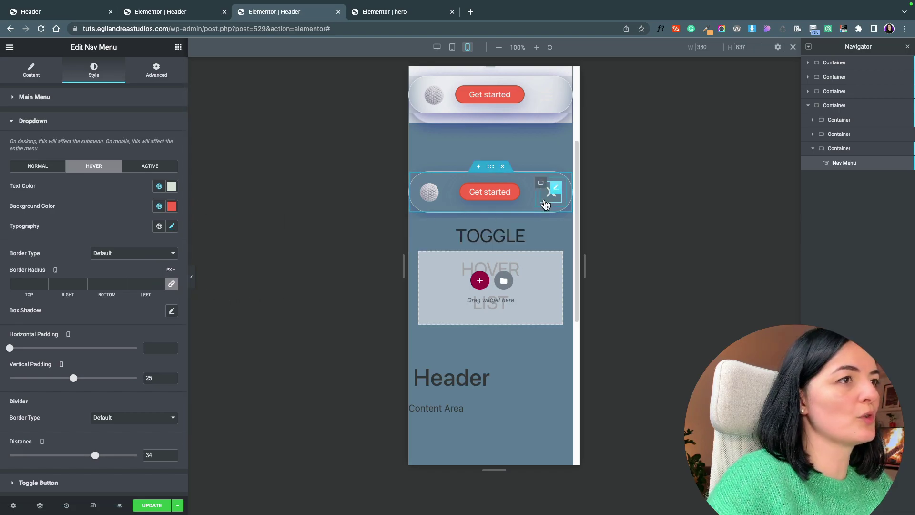
pyautogui.click(505, 237)
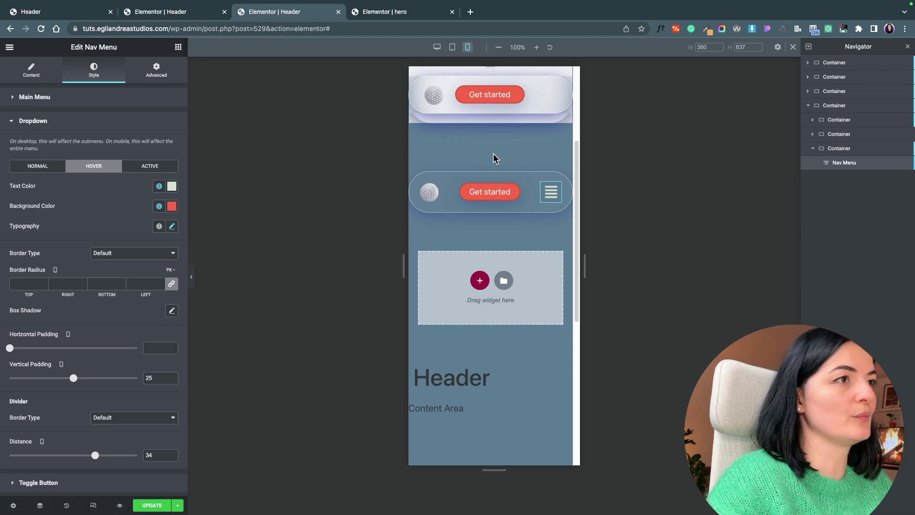
# Step: Add custom CSS box-shadow 0 8px 32px 0 rgba(31,38,135,0.37) to .elementor-nav-menu__container
pyautogui.click(72, 482)
pyautogui.click(156, 70)
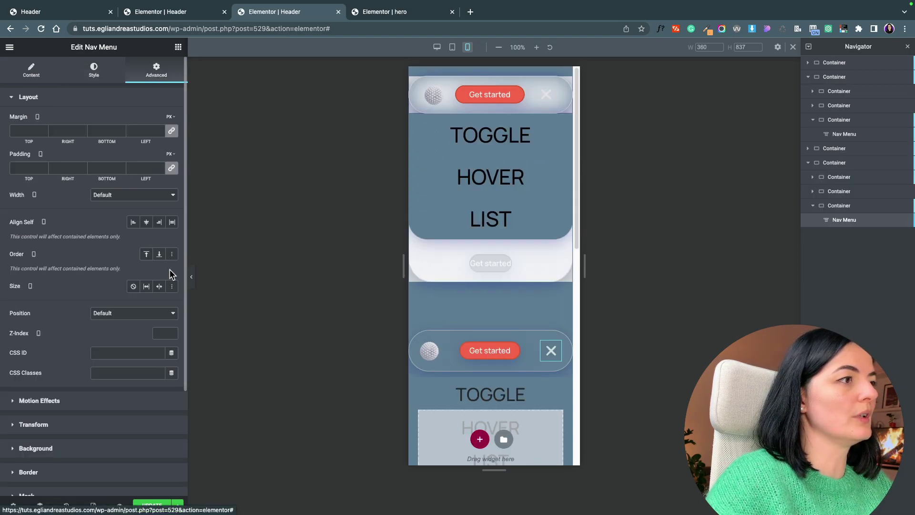
pyautogui.scroll(-5, 131, 380)
pyautogui.click(94, 430)
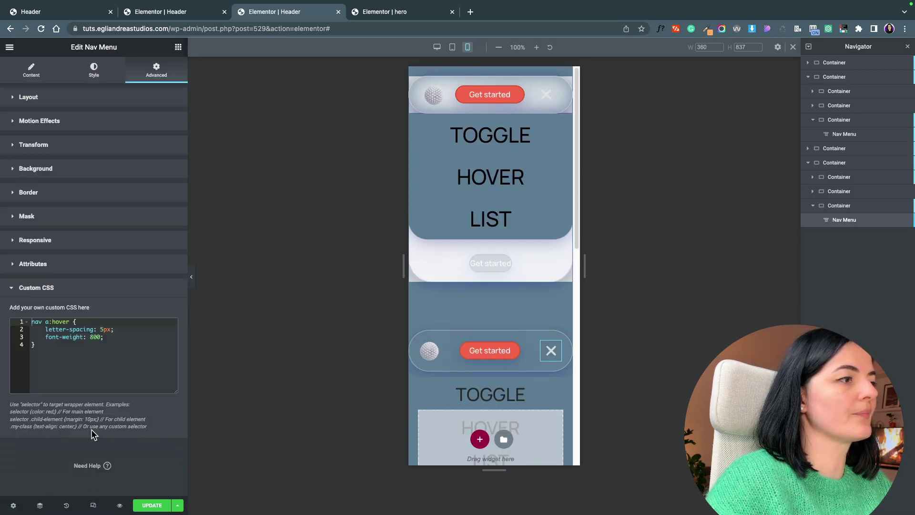
pyautogui.click(81, 367)
pyautogui.press('Return')
pyautogui.press('Return')
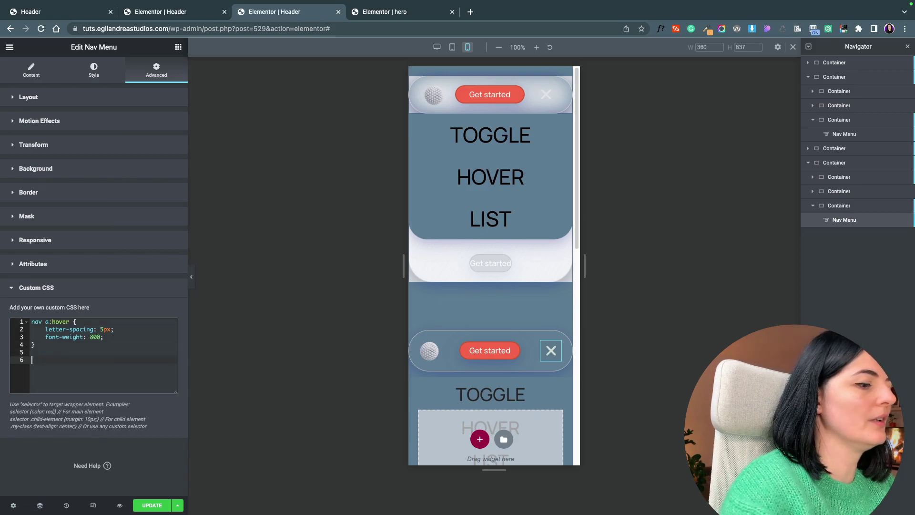
pyautogui.write('selector .elementor-nav-menu__container {  box-shadow: 0 8px 32px 0 rgba( 31, 38, 135, 0.37 );  }')
pyautogui.scroll(-3, 550, 355)
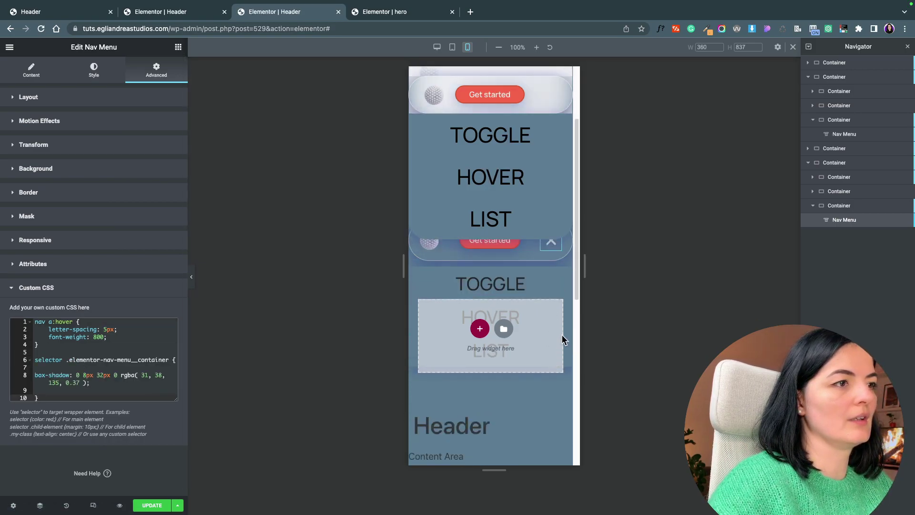
# Step: Preview the page and open the second header's dropdown to check the shadow
pyautogui.press('super+p')
pyautogui.click(510, 97)
pyautogui.click(515, 143)
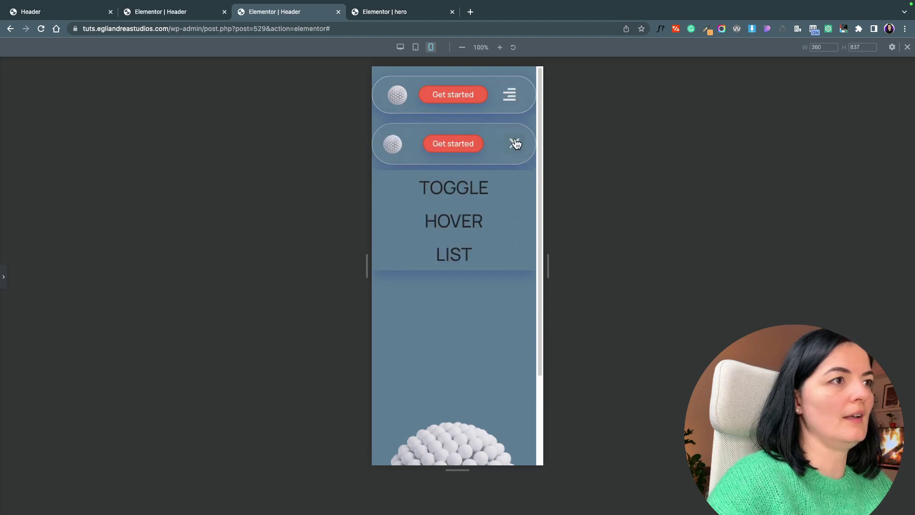
pyautogui.click(516, 143)
pyautogui.click(515, 143)
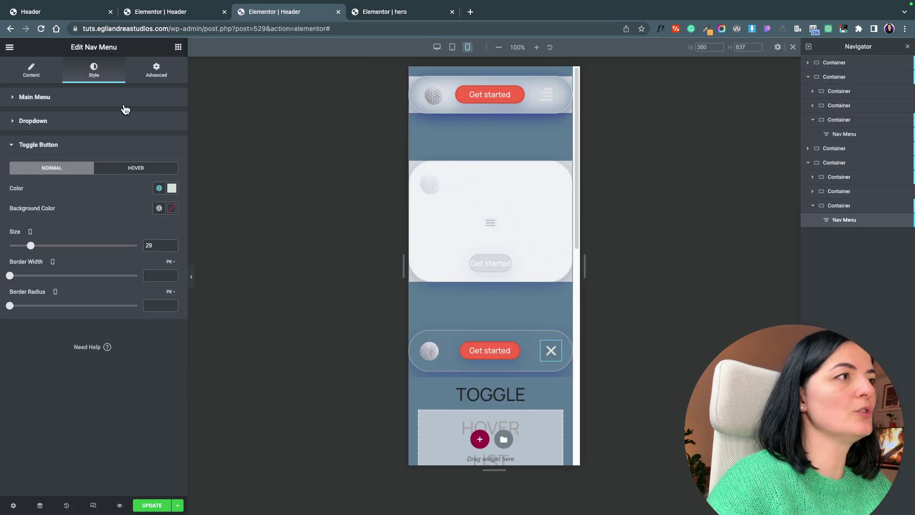
# Step: Unlink the dropdown border radius and round only the bottom corners (0, 0, 30, 30 px)
pyautogui.click(33, 121)
pyautogui.scroll(-2, 115, 310)
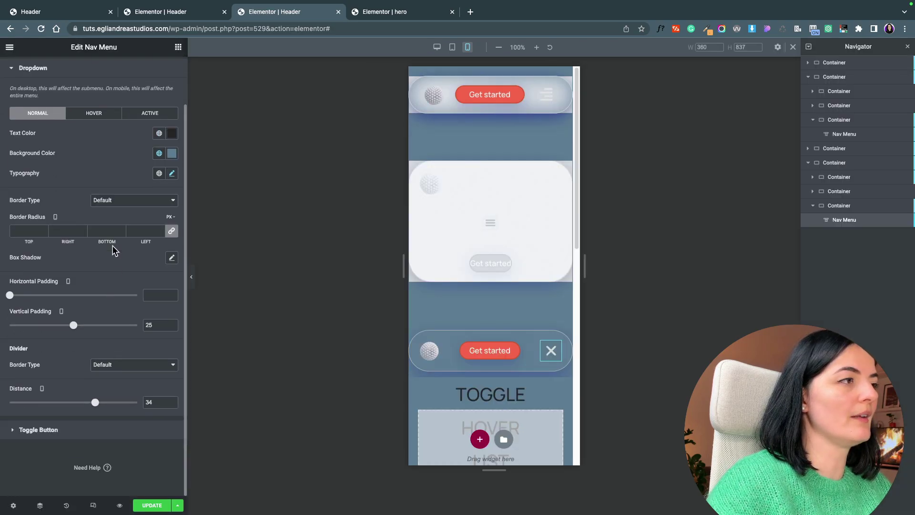
pyautogui.click(171, 232)
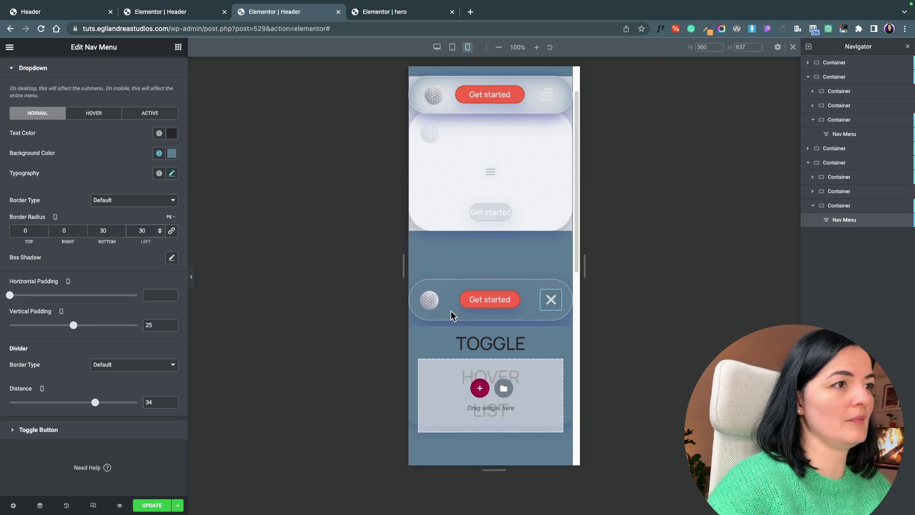
pyautogui.click(192, 283)
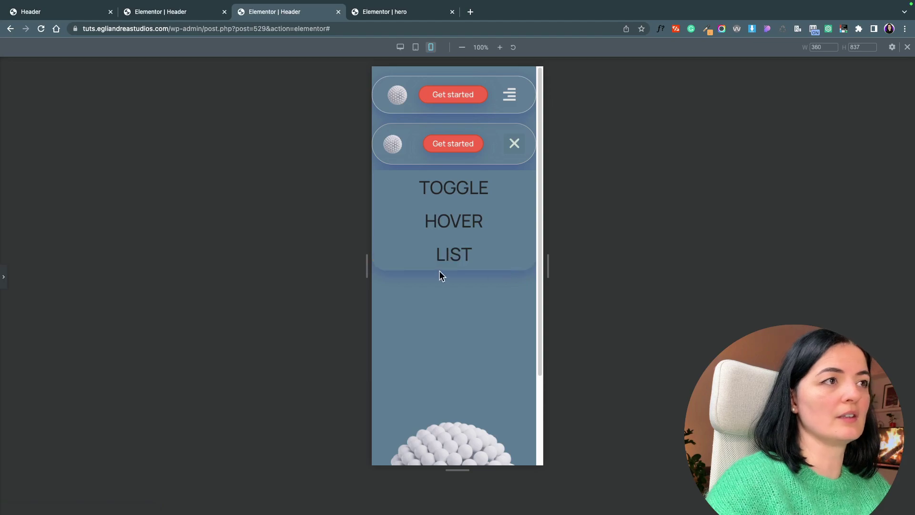
pyautogui.click(515, 151)
pyautogui.click(514, 150)
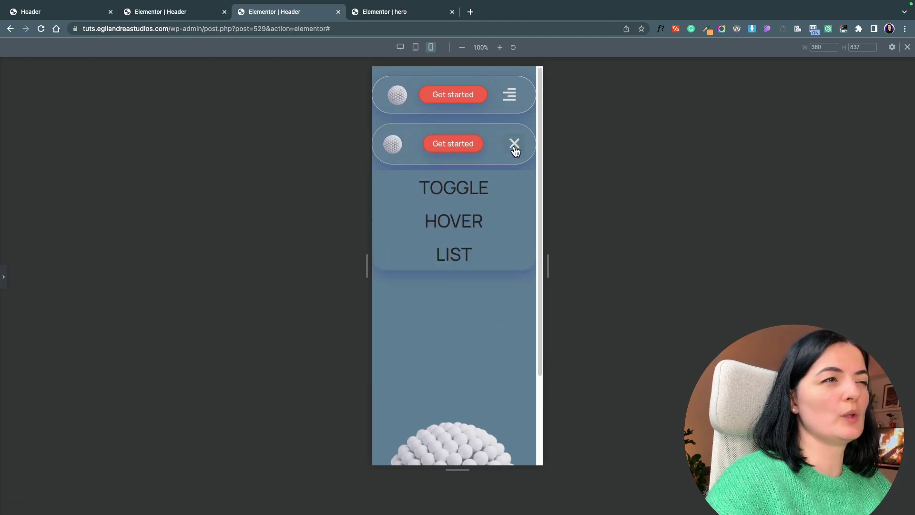
# Step: Reduce the dropdown divider distance to 23 and preview the result
pyautogui.click(4, 276)
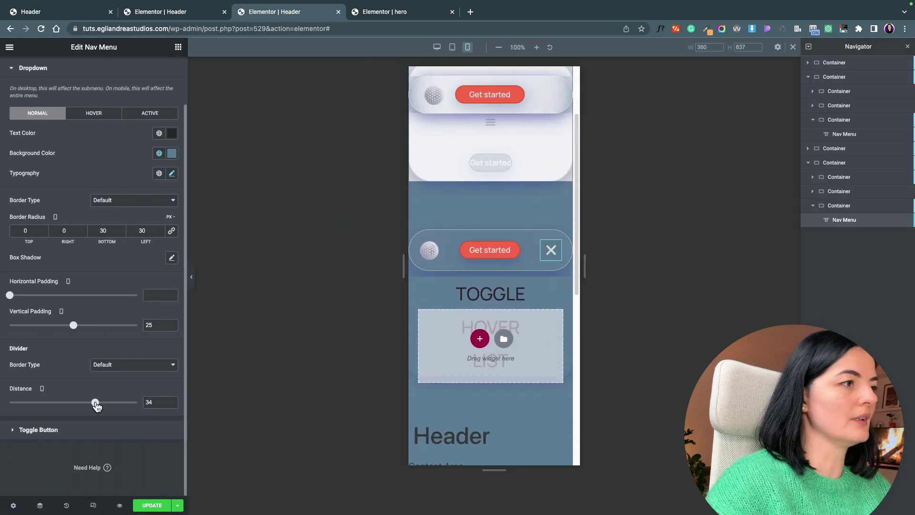
pyautogui.moveTo(95, 406); pyautogui.dragTo(88, 405)
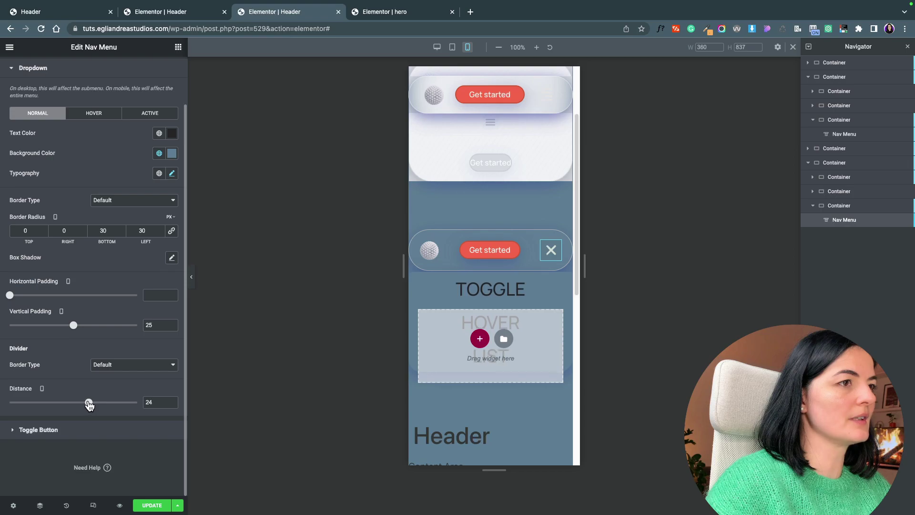
pyautogui.click(192, 277)
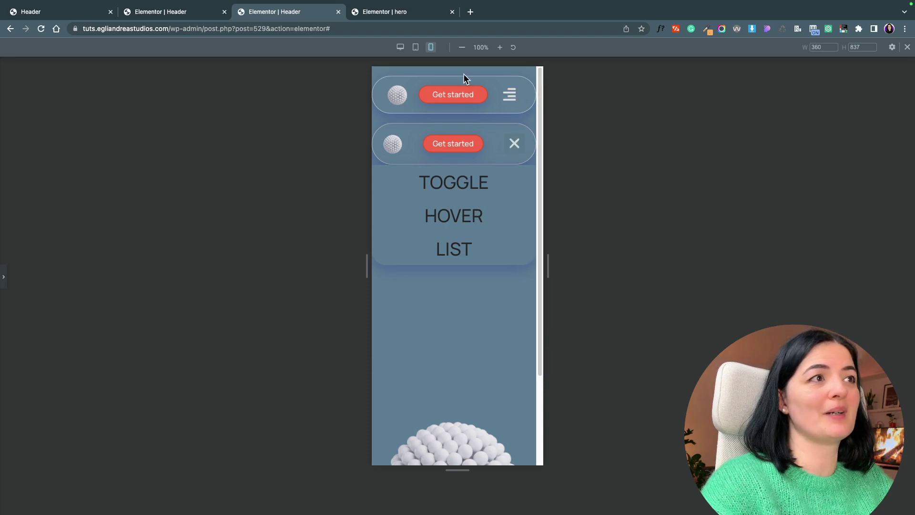
# Step: Check the header at tablet and desktop widths, then restore the editor panel
pyautogui.click(416, 47)
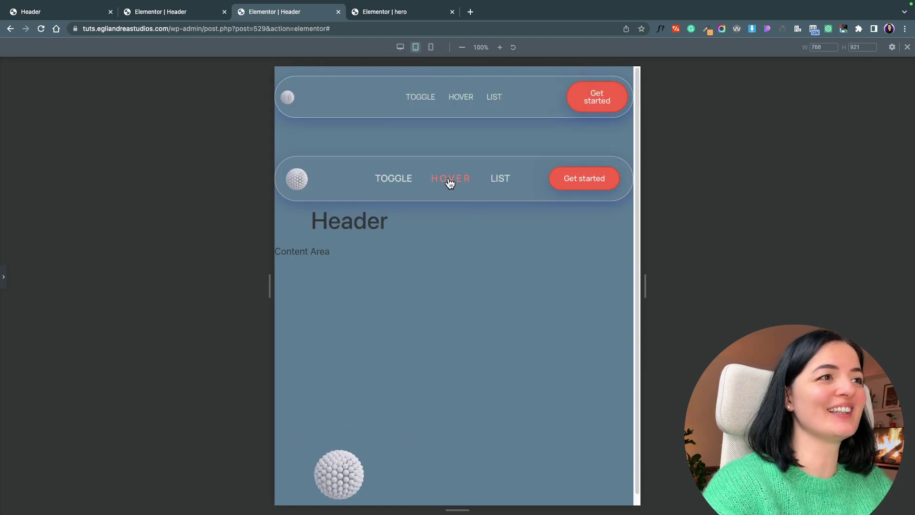
pyautogui.click(401, 50)
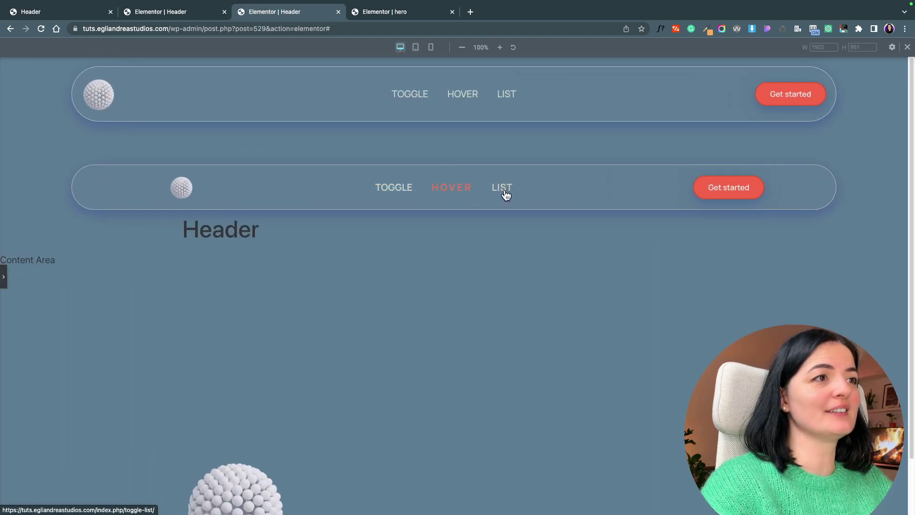
pyautogui.click(4, 276)
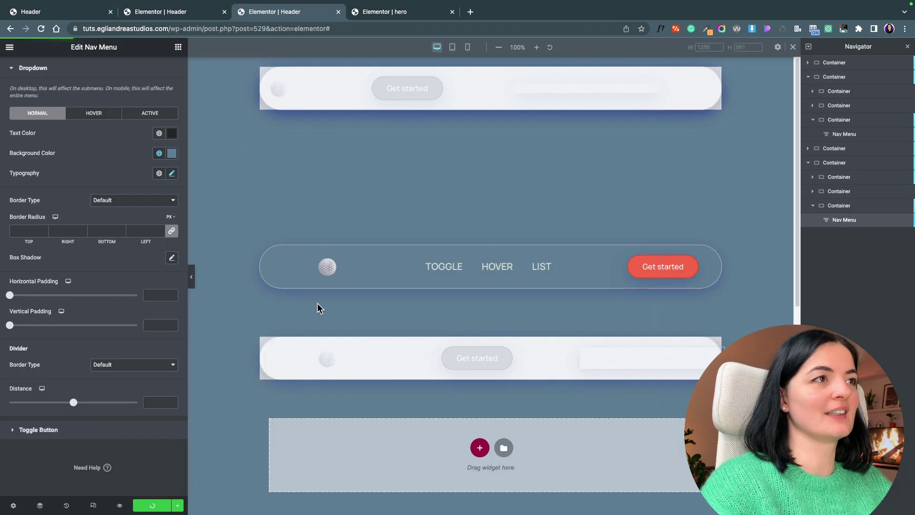
pyautogui.moveTo(138, 513)
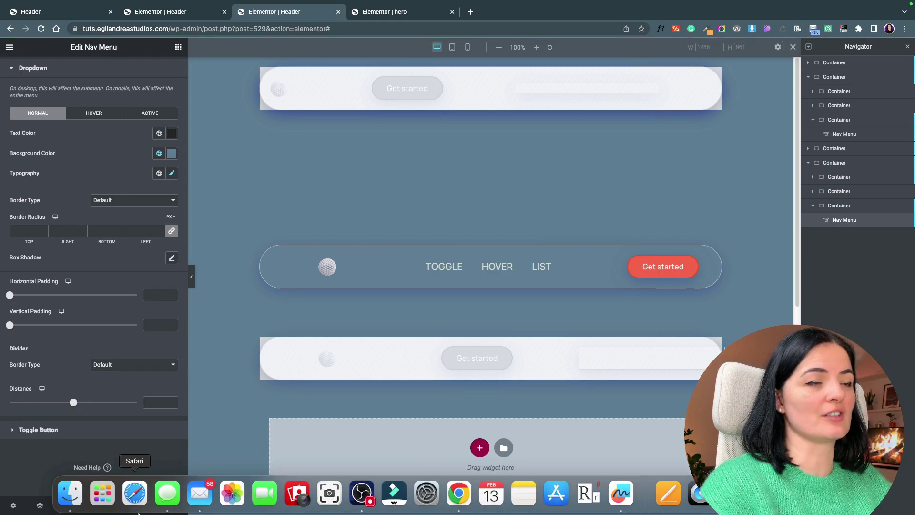